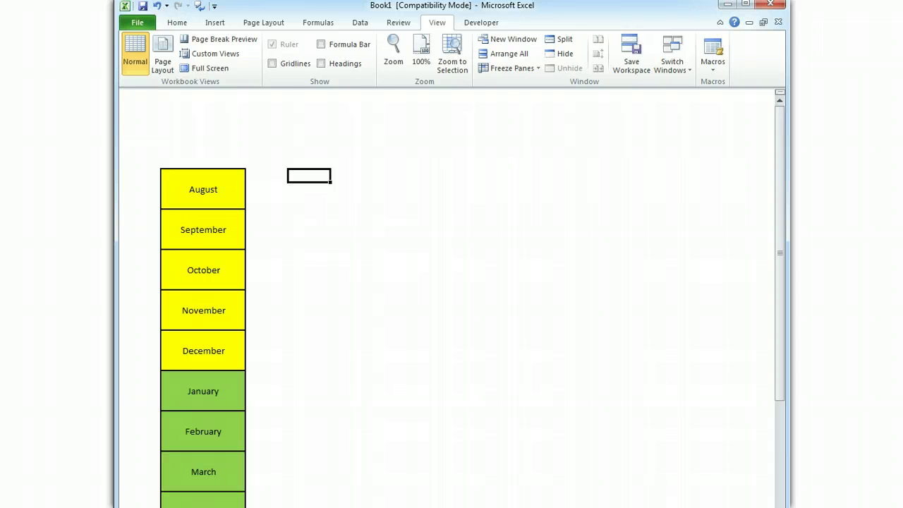
left_click(309, 364)
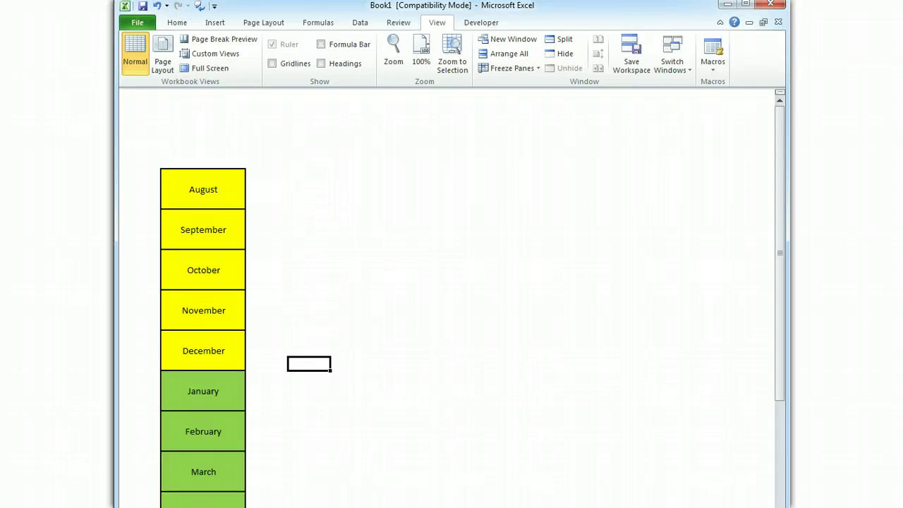
left_click(309, 405)
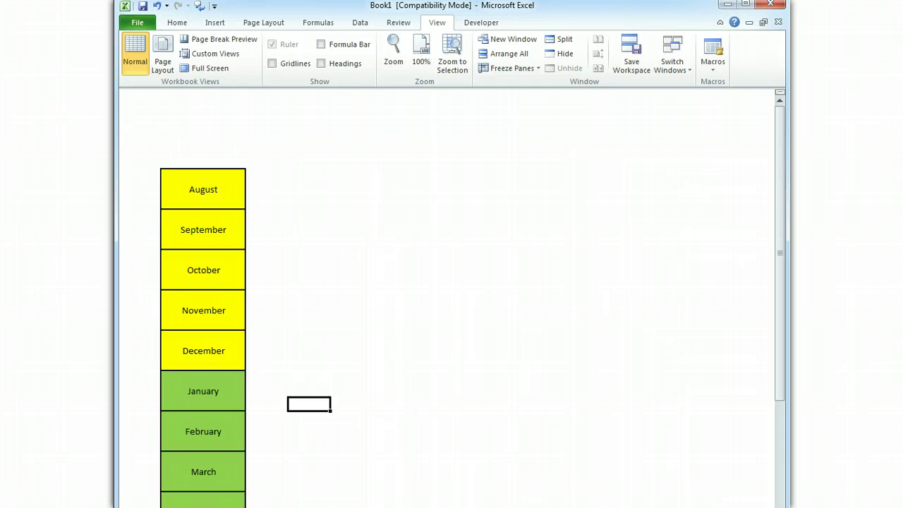
key("Down")
key("Down")
key("Down")
key("Down")
key("Down")
key("Down")
key("Down")
key("Down")
scroll(203, 296, "down", 3)
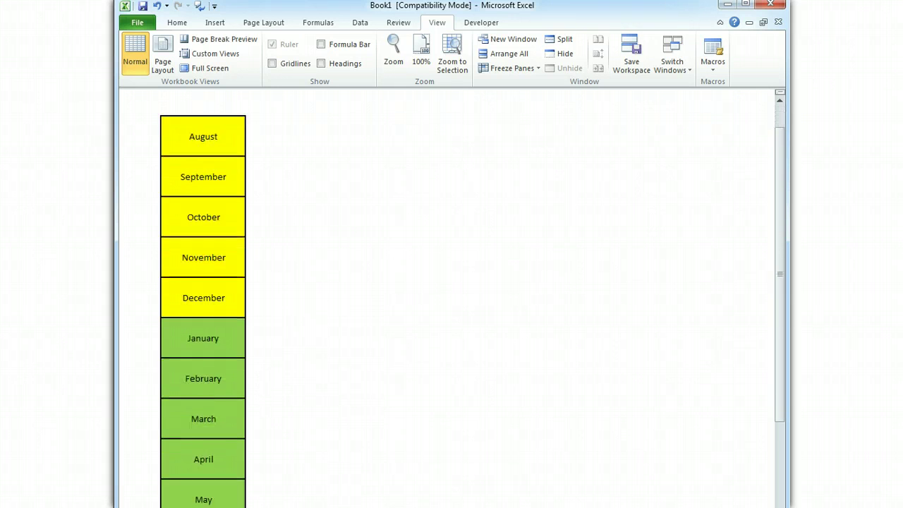
scroll(203, 296, "down", 4)
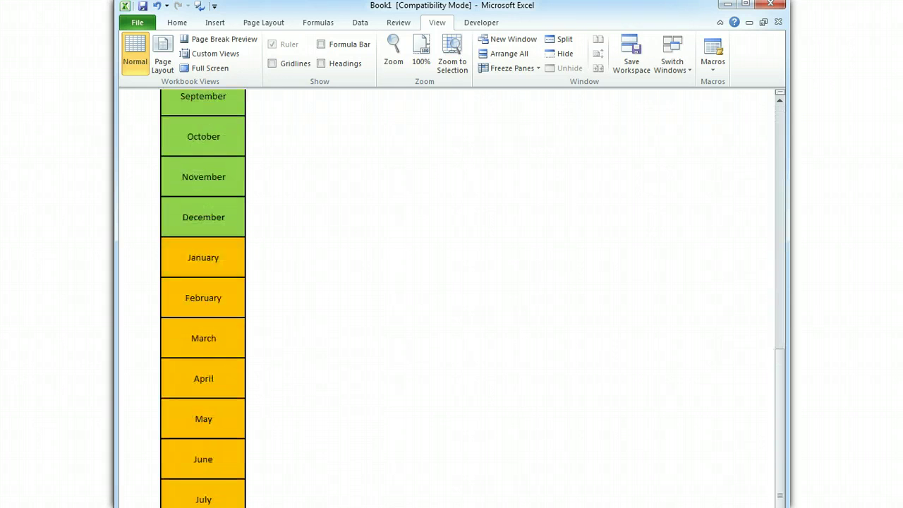
scroll(204, 296, "down", 4)
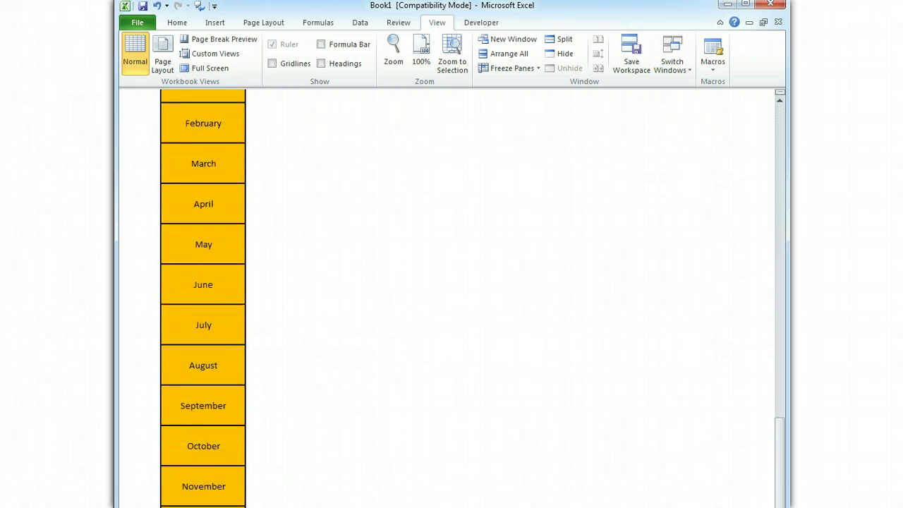
scroll(204, 297, "down", 1)
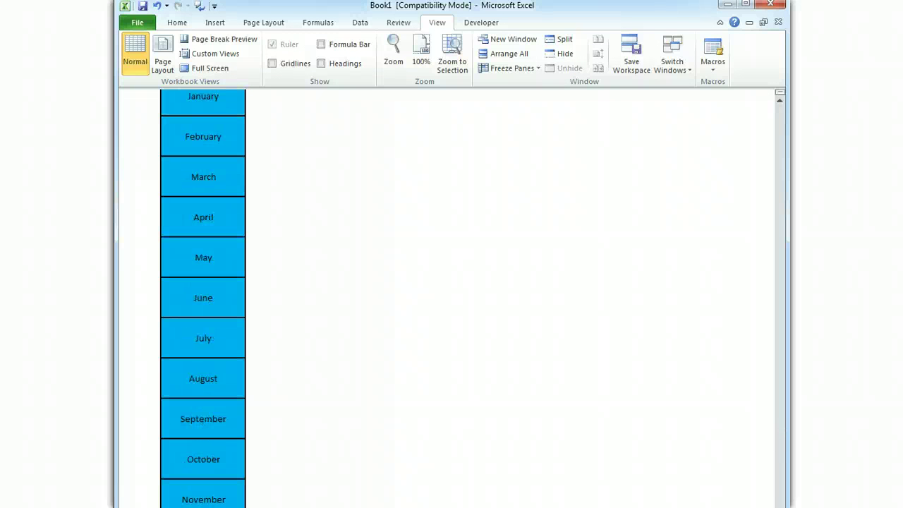
key("Up")
key("Up")
key("Up")
key("Up")
key("Up")
key("Up")
key("Up")
key("Up")
key("Up")
key("Up")
key("Up")
key("Up")
key("Up")
key("Up")
key("Up")
key("Up")
key("Up")
key("Up")
key("Up")
key("Up")
key("Up")
key("Up")
key("Up")
key("Up")
key("Up")
key("Up")
key("Up")
key("Up")
key("Up")
key("Up")
key("Up")
key("Up")
key("Up")
key("Up")
key("Up")
key("Up")
key("Up")
key("Up")
key("Up")
key("Up")
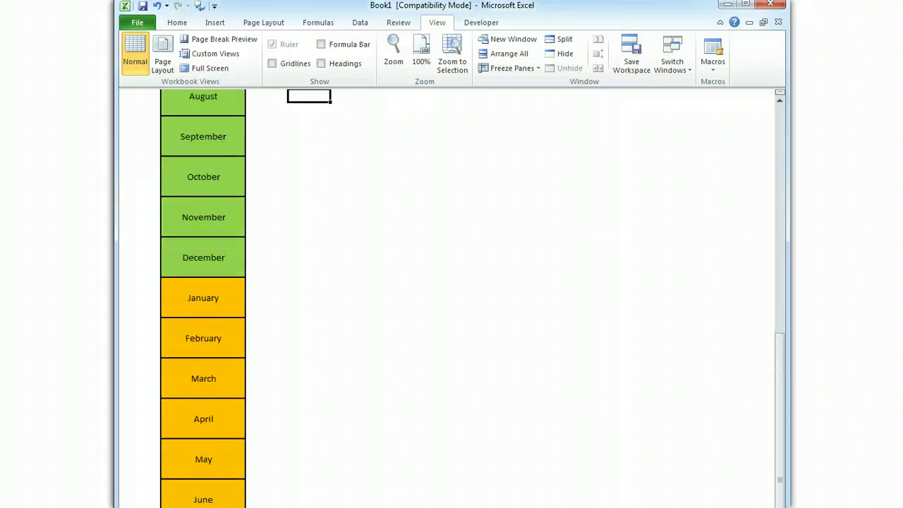
key("Up")
key("Up")
key("Up")
key("Up")
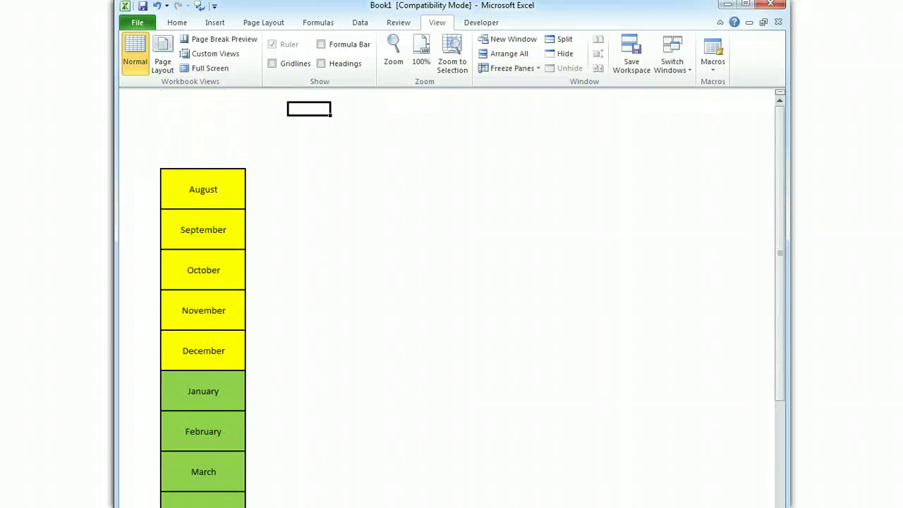
key("Down")
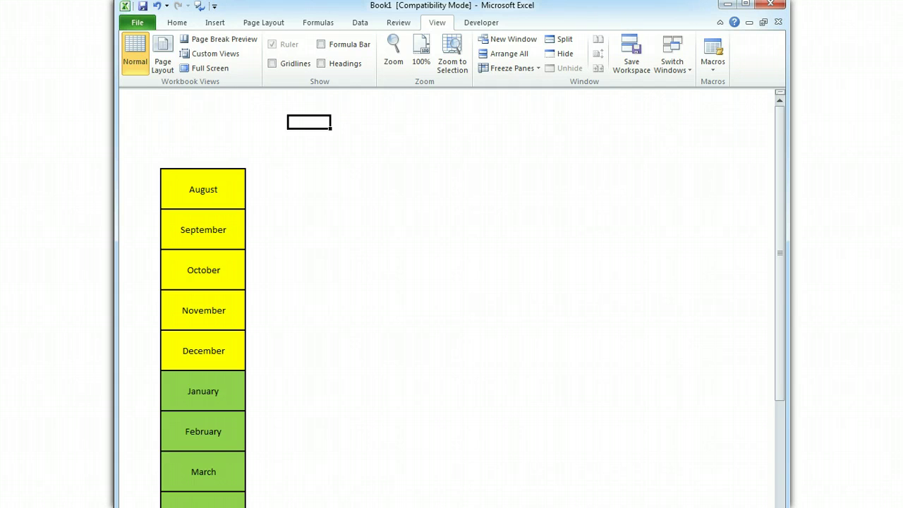
Step: Paste the one-year $12,000 insurance policy lines and the matching-expenses note above the month column
left_click(183, 122)
type("The Company purchases a policy of insurance that is good for one year. The insurance policy costs $12,000 and was purchased on 11/1/12")
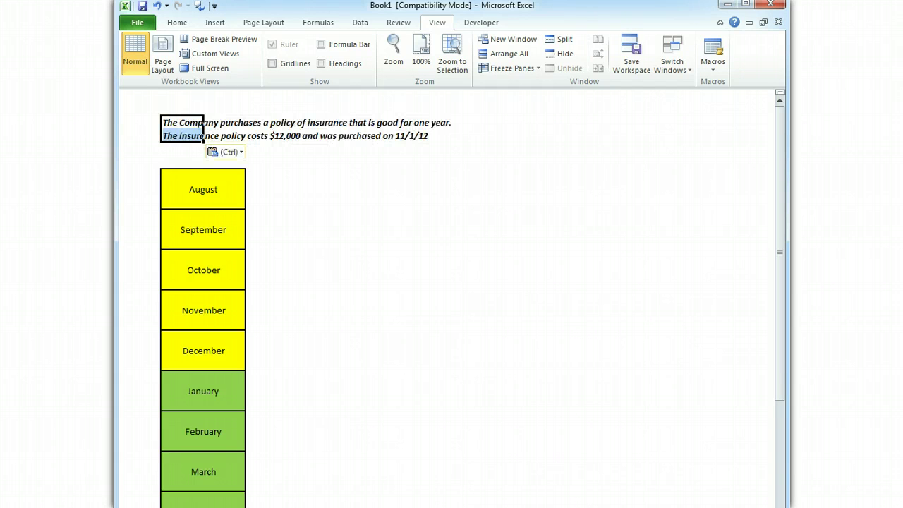
left_click(140, 122)
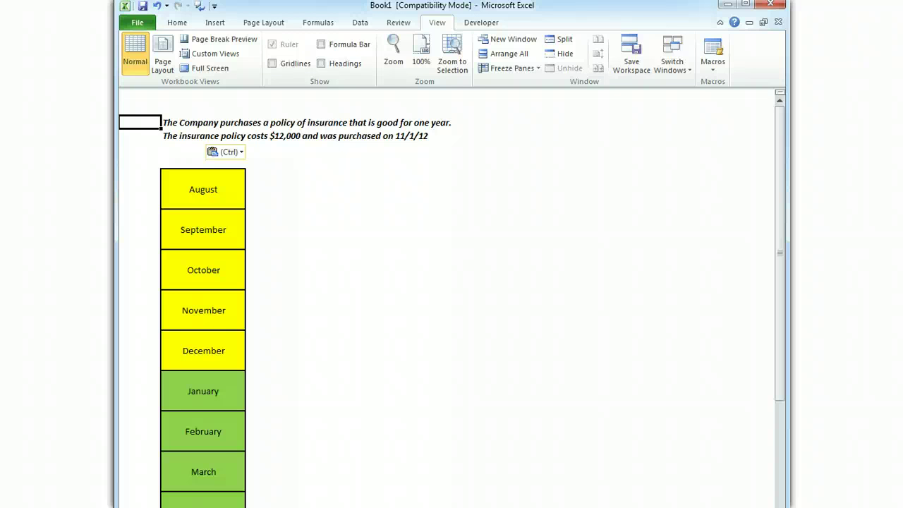
type("Your problem as an accountant is to match  expenses to the time period to which they pertain.")
left_click(351, 471)
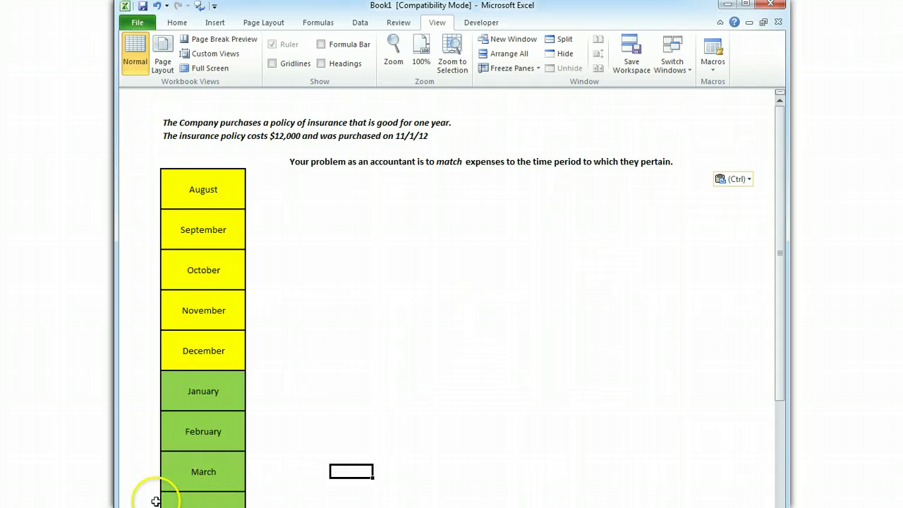
Step: Paste the First and Second step paragraphs beside August, then move down for the remaining steps
type("First, you ask yourself whether the expenditure applies to more than one reporting period  Second, if it applies to more than one period you have to apportion the expense, meaning you have to figure out a way to apply the expense over time in a fashion that represents reality.")
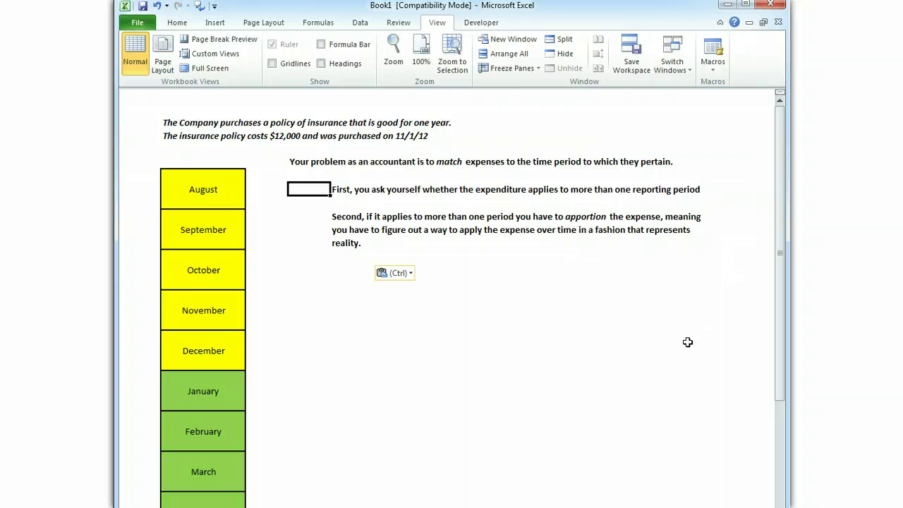
key("Down")
key("Down")
key("Down")
key("Down")
key("Down")
key("Down")
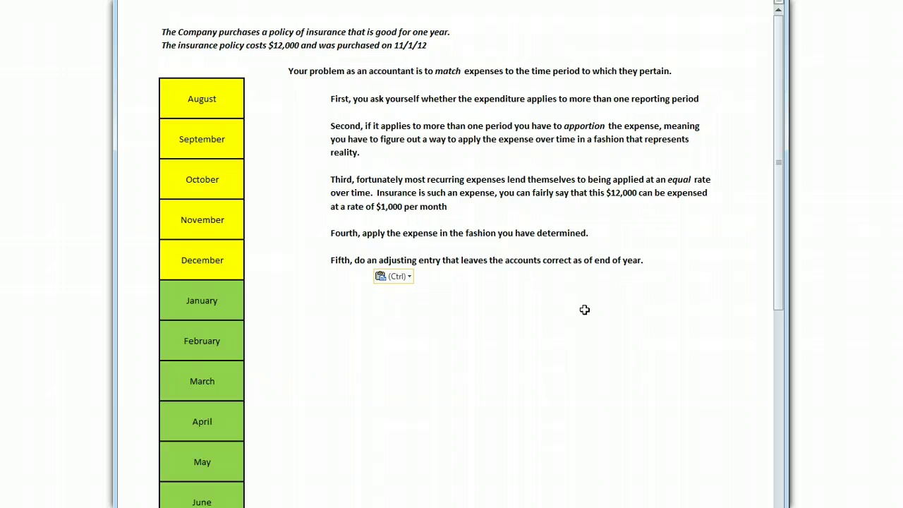
Step: Go through the $1,000 monthly entries from Nov 2012 onward and select the $12,000 Total Spent row
left_click(576, 314)
left_click(475, 377)
left_click(335, 440)
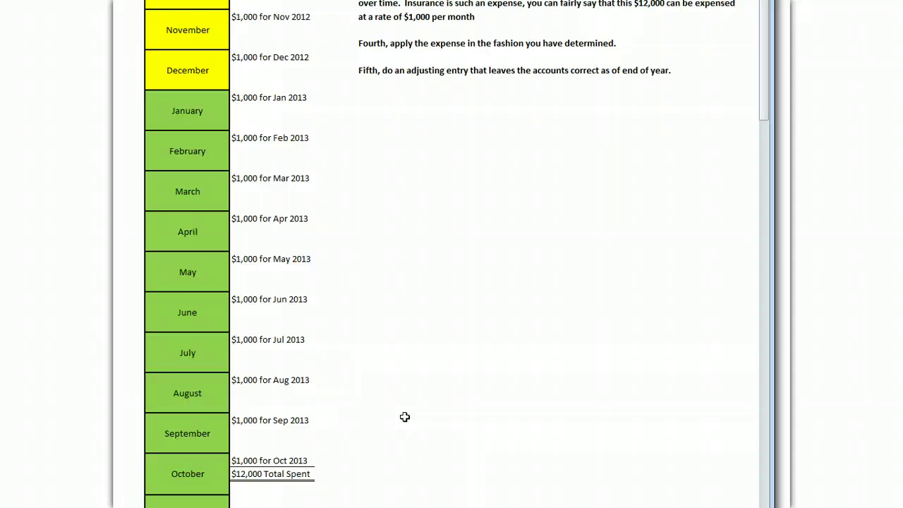
left_click(251, 16)
left_click(251, 63)
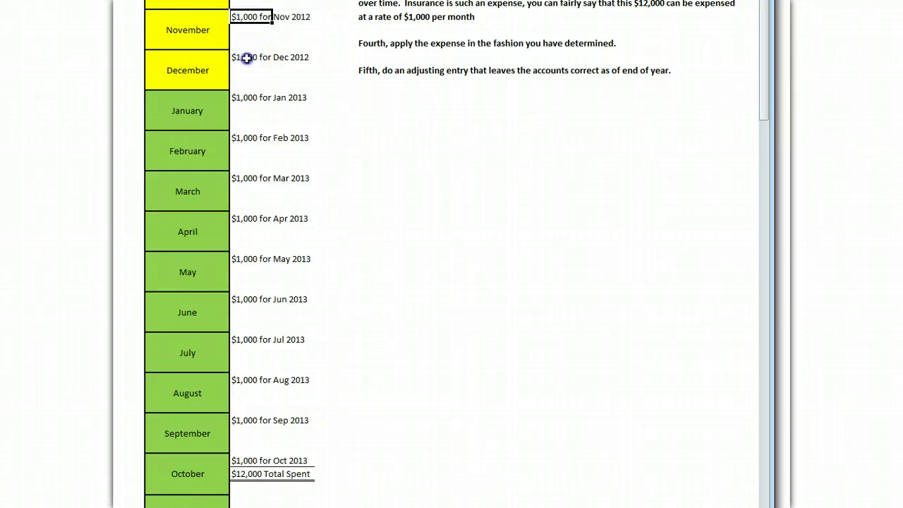
left_click(250, 98)
left_click(241, 137)
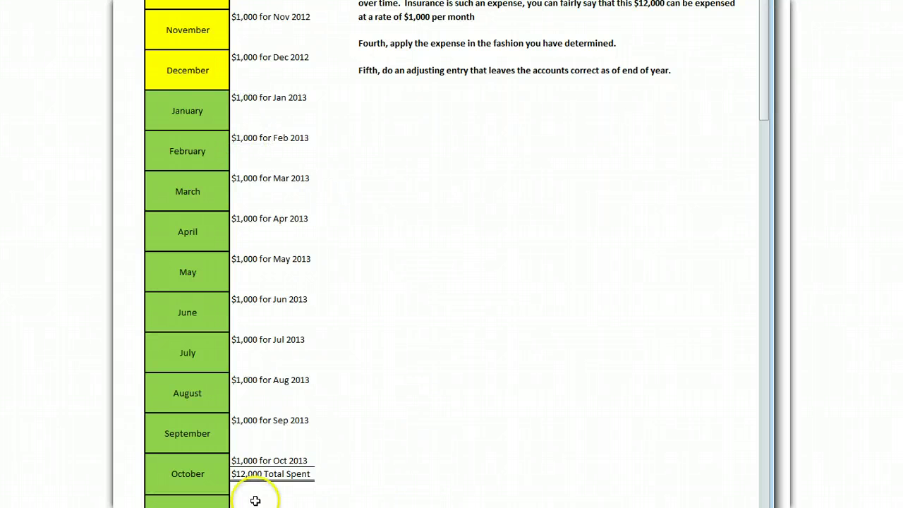
left_click_drag(235, 474, 302, 479)
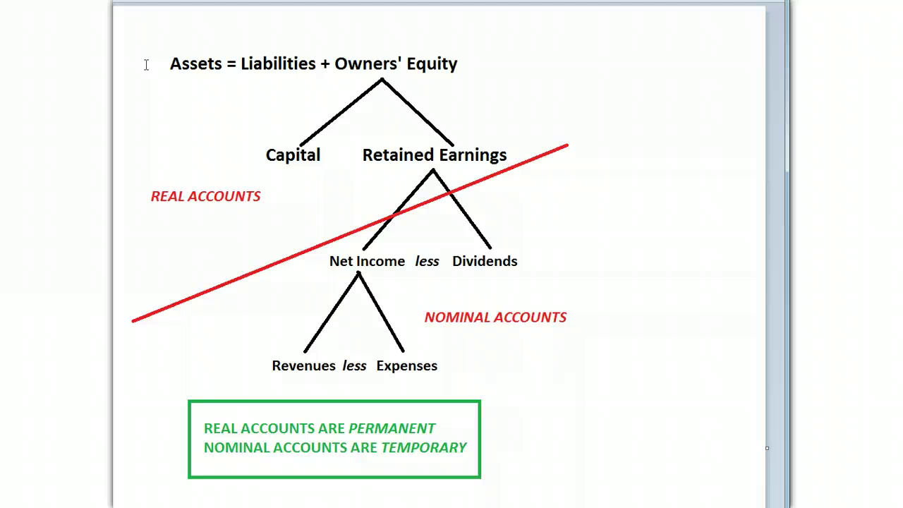
Step: Scroll the Word notes to the closing-entries note, then bring Sheet3 with the months back to front
left_click(151, 85)
scroll(410, 43, "down", 8)
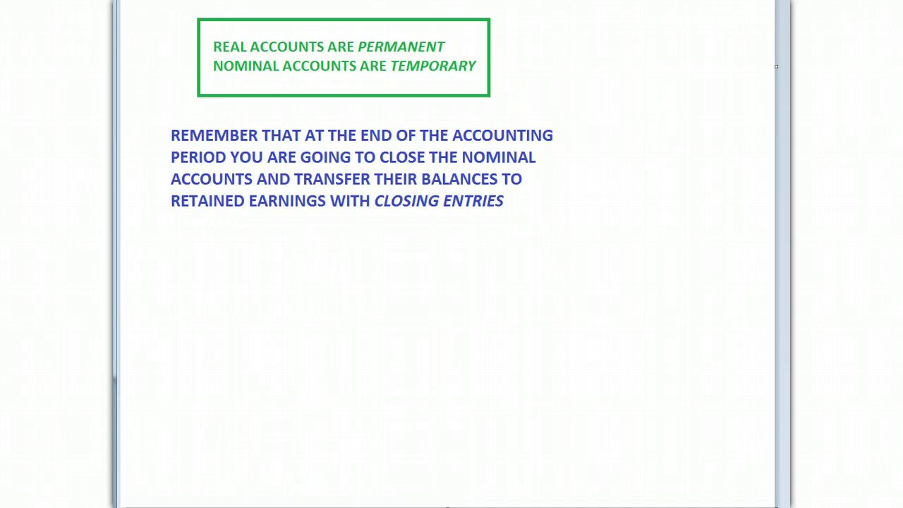
left_click(225, 505)
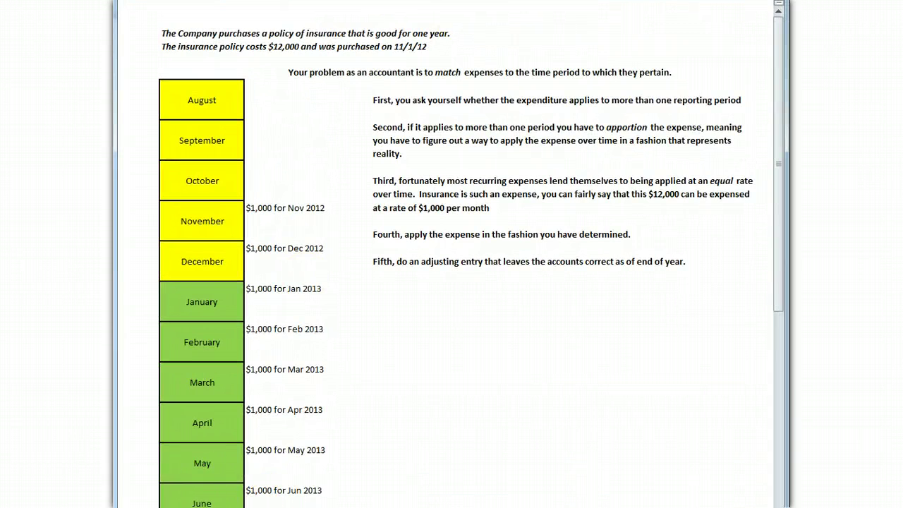
Step: Point out the Asset Approach Prepaid Insurance/Cash 12,000 entry and the 2012 adjusting entry
left_click(346, 43)
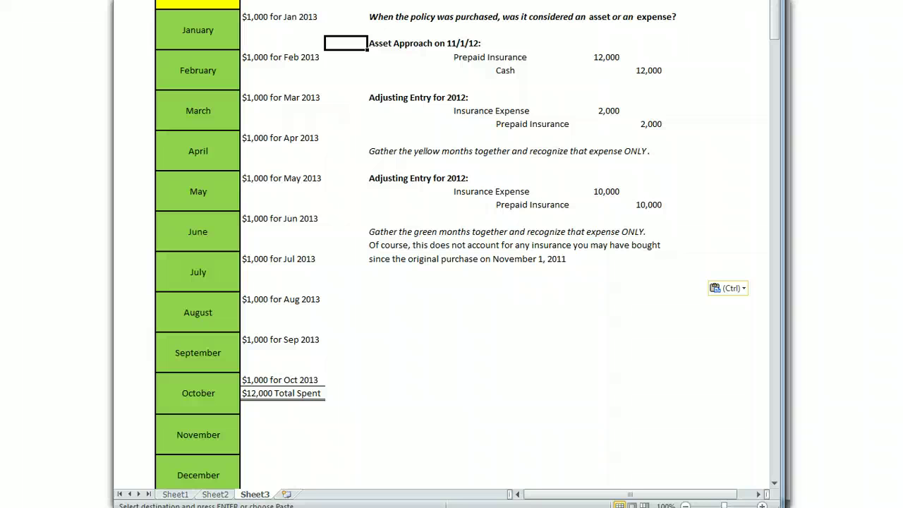
left_click(344, 99)
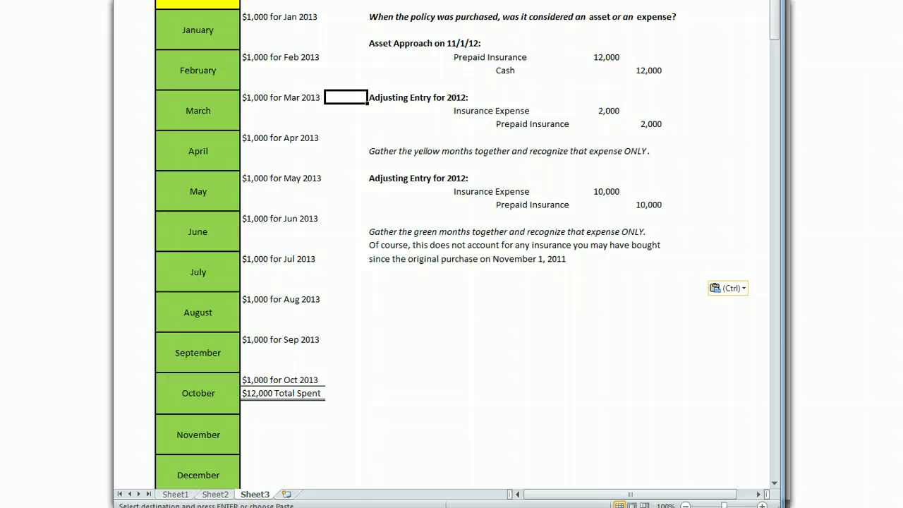
left_click(431, 5)
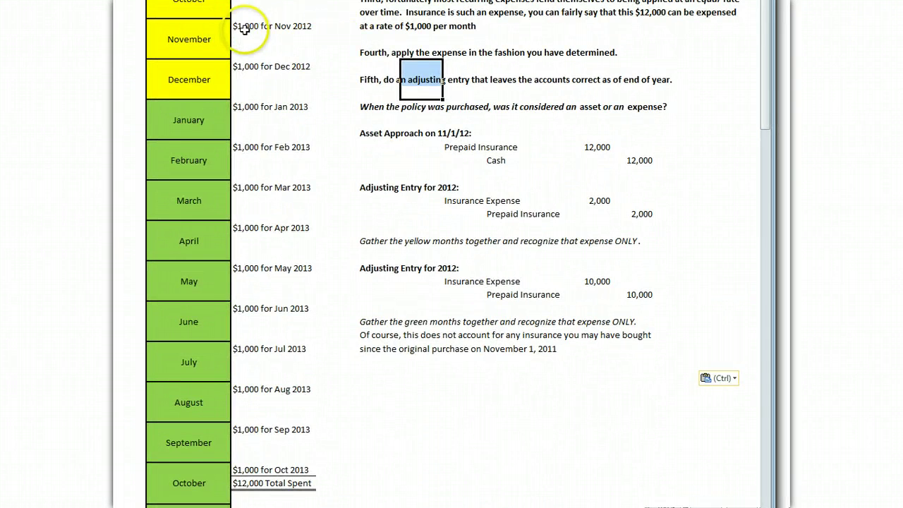
left_click(240, 26)
left_click(247, 69)
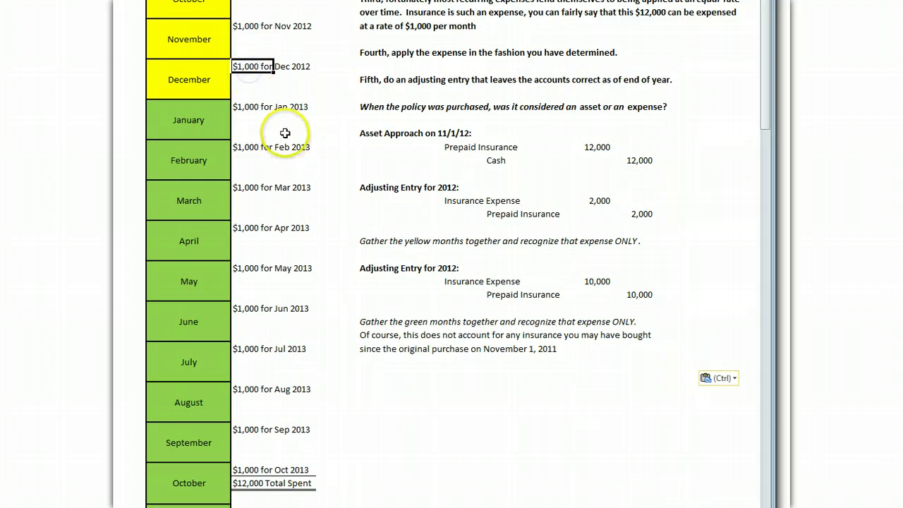
left_click_drag(262, 106, 293, 482)
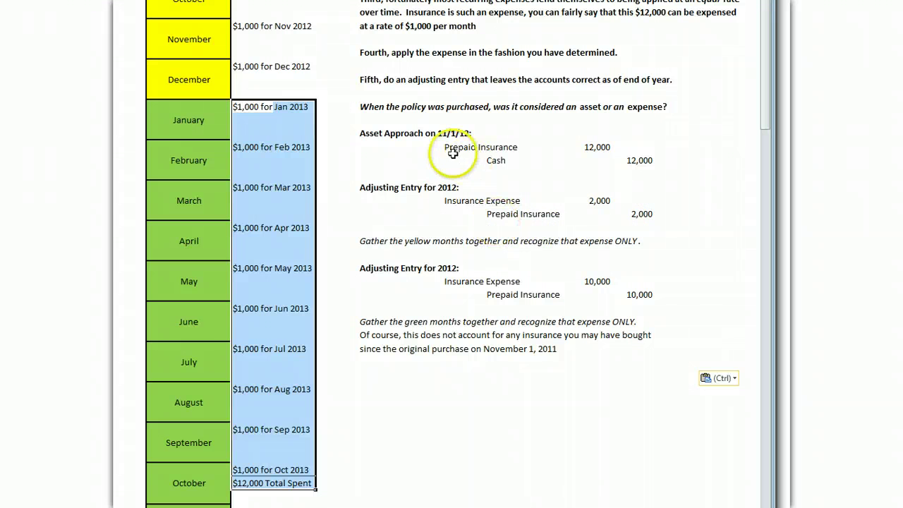
left_click_drag(452, 148, 586, 146)
left_click_drag(512, 214, 640, 214)
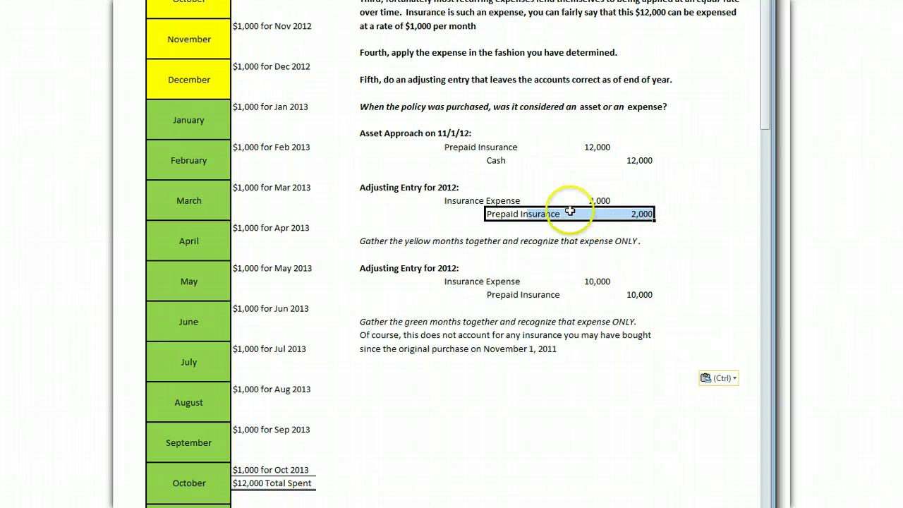
left_click(364, 204)
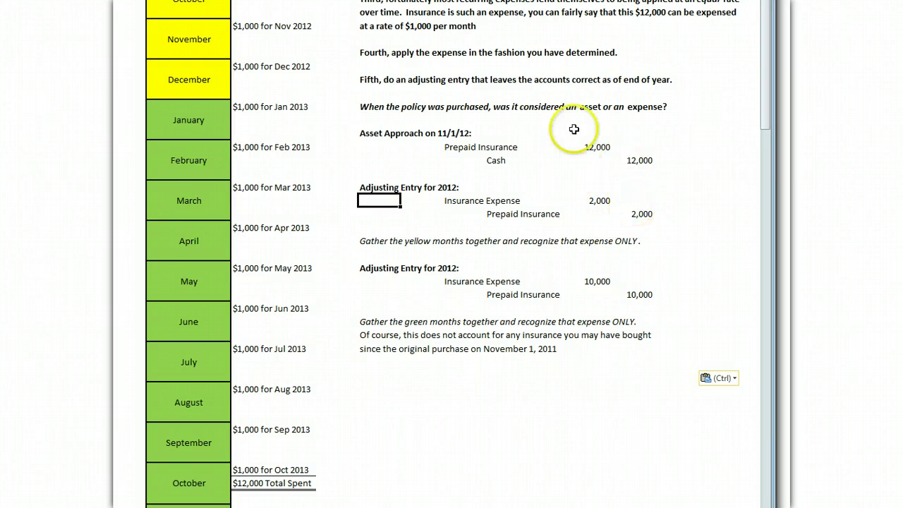
left_click_drag(247, 28, 312, 481)
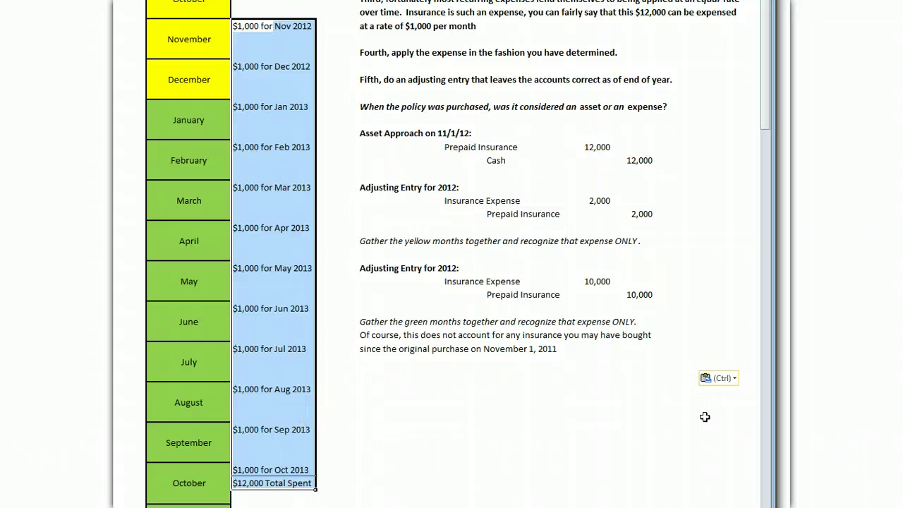
Step: Relabel the second adjusting entry heading as 'Adjusting Entry for 2013'
left_click(364, 275)
left_click(452, 269)
left_click(369, 272)
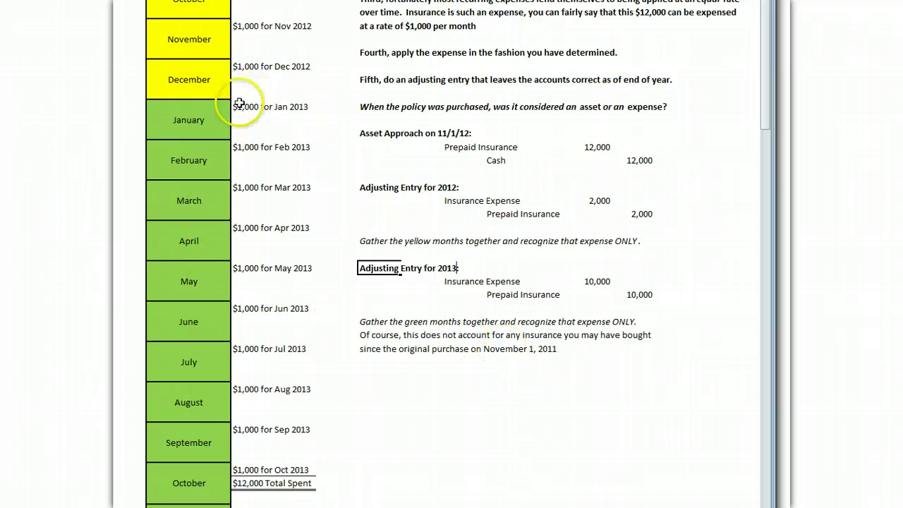
Step: Highlight the 2013 monthly amounts, the 12,000 Prepaid Insurance debit, and the 10,000 adjusting entry
left_click_drag(238, 106, 298, 481)
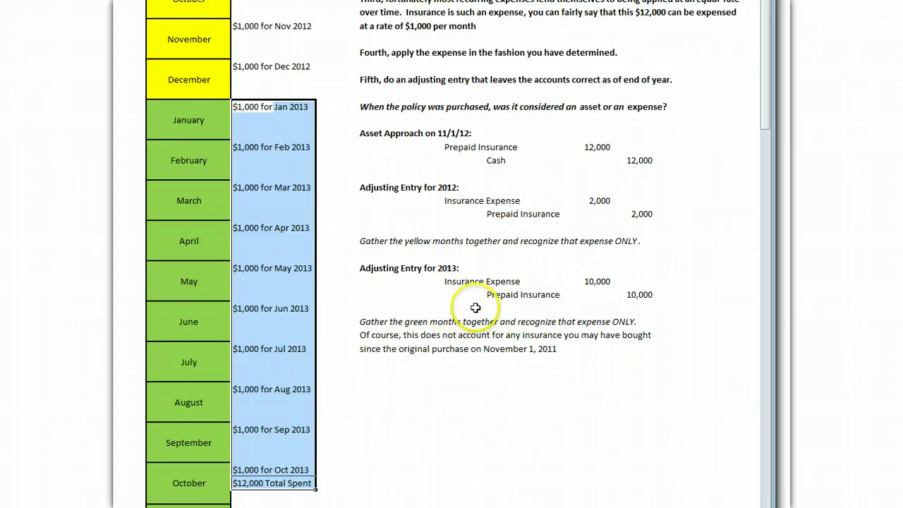
left_click_drag(455, 150, 596, 147)
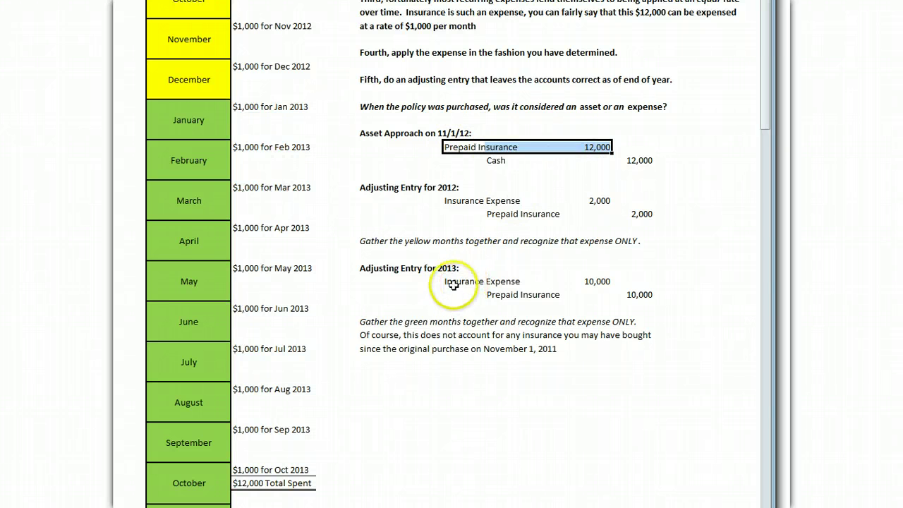
left_click_drag(452, 281, 583, 282)
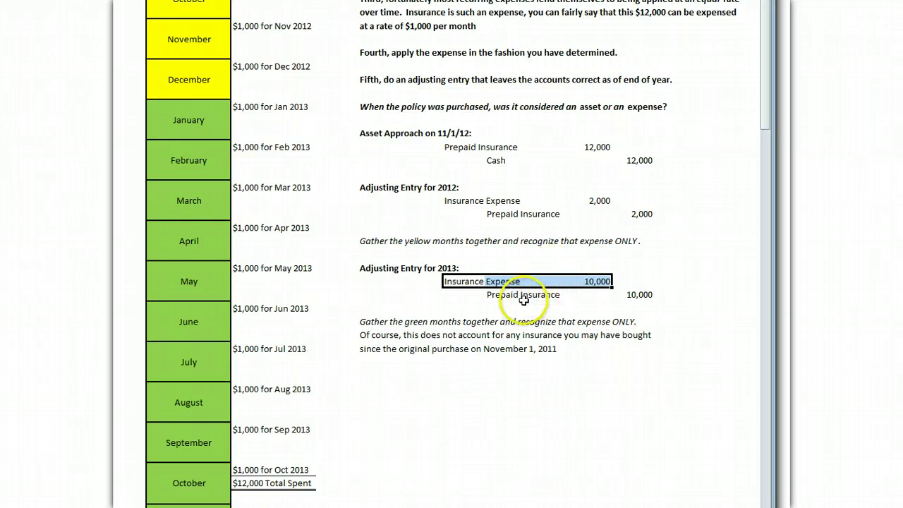
left_click_drag(520, 296, 632, 294)
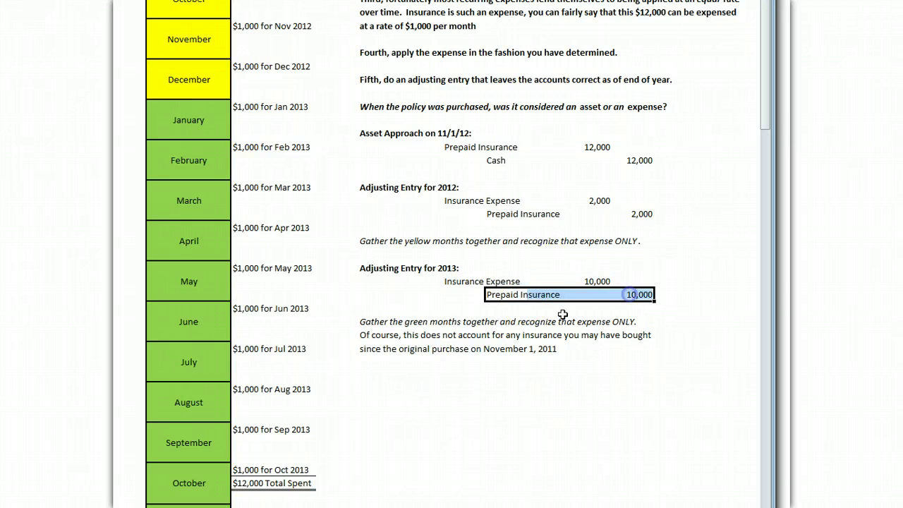
left_click(439, 338)
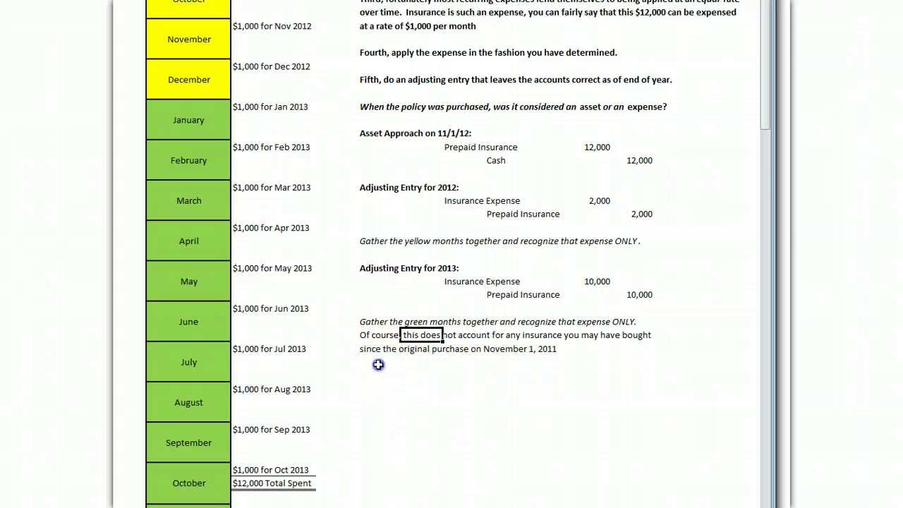
left_click(377, 362)
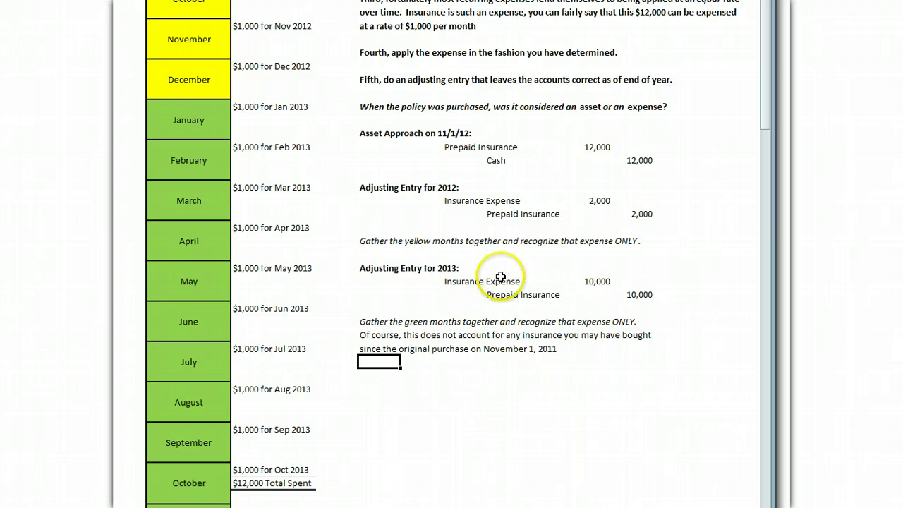
left_click_drag(366, 137, 454, 137)
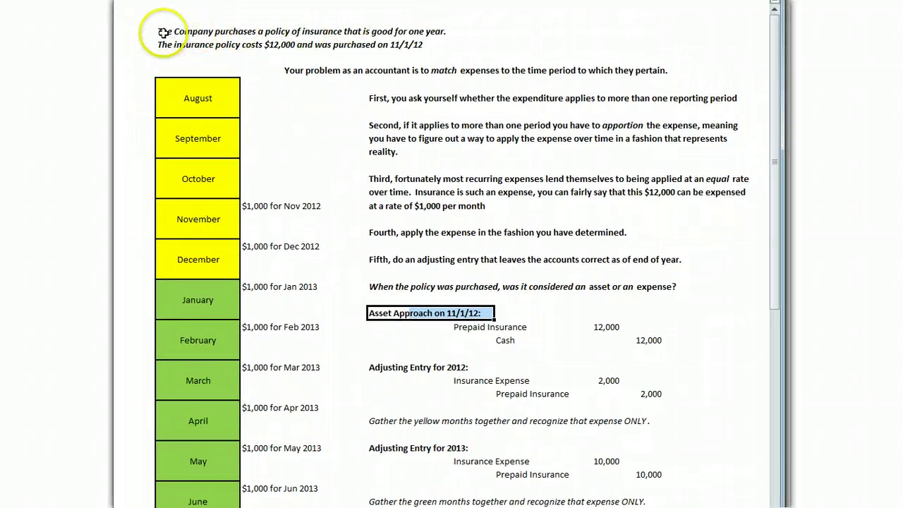
Step: Highlight the policy cost and purchase date line, then move to the Expense Approach on 11/1/12 entries
left_click(189, 45)
left_click_drag(188, 45, 431, 45)
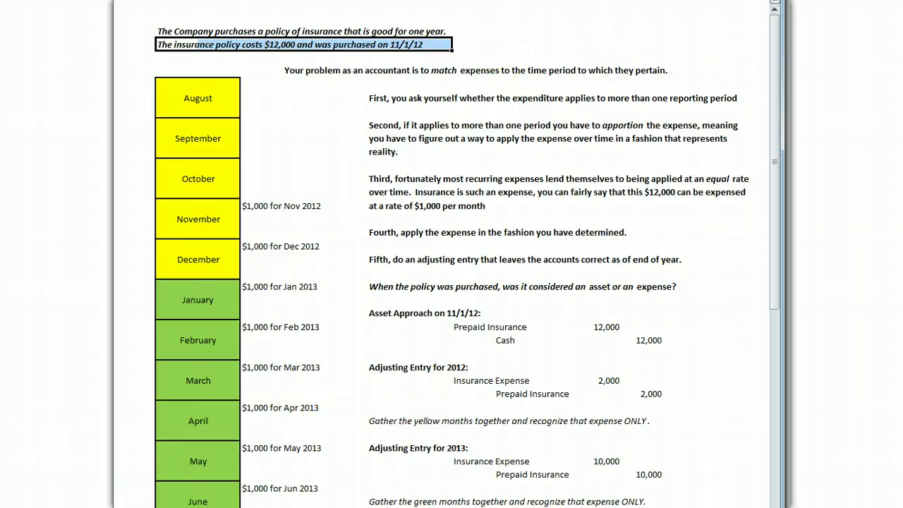
left_click(471, 15)
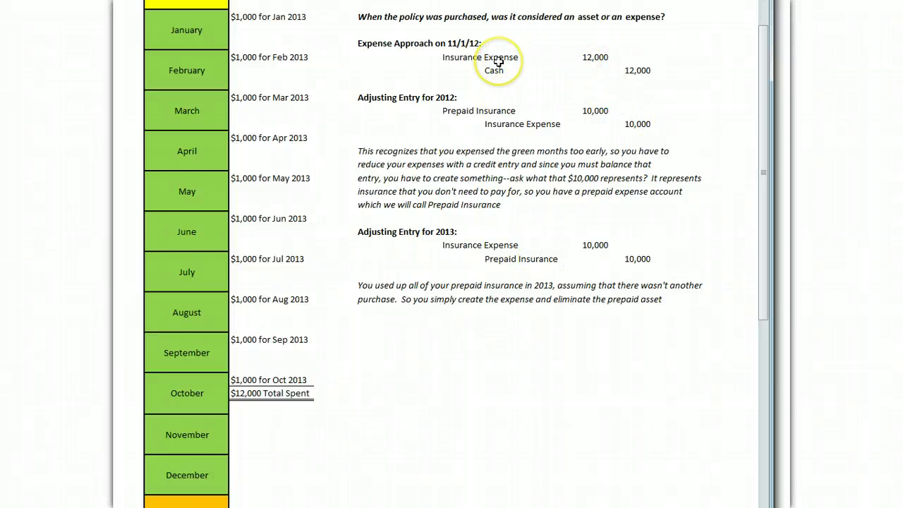
left_click_drag(445, 57, 654, 70)
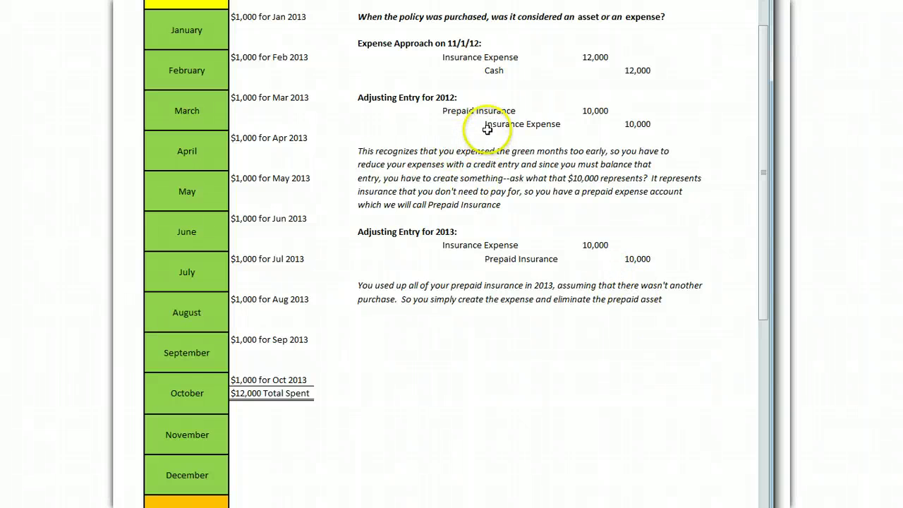
left_click_drag(488, 130, 625, 125)
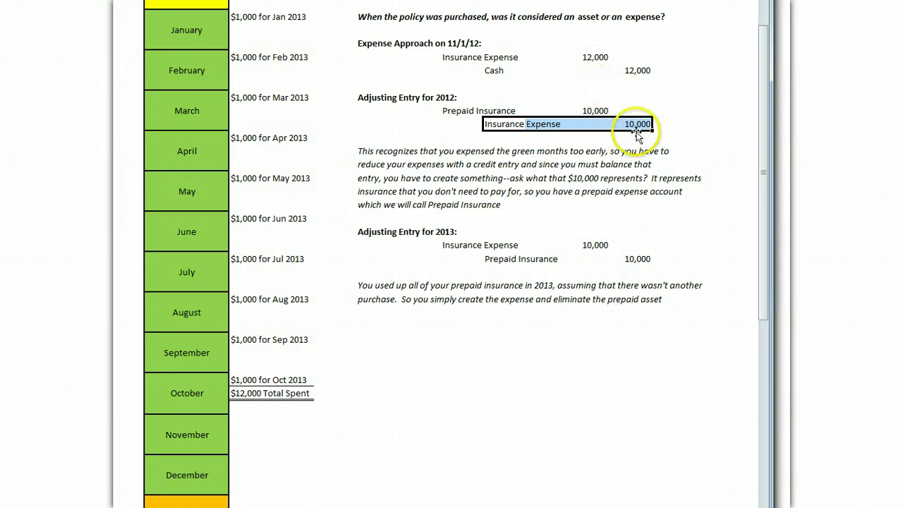
left_click(388, 125)
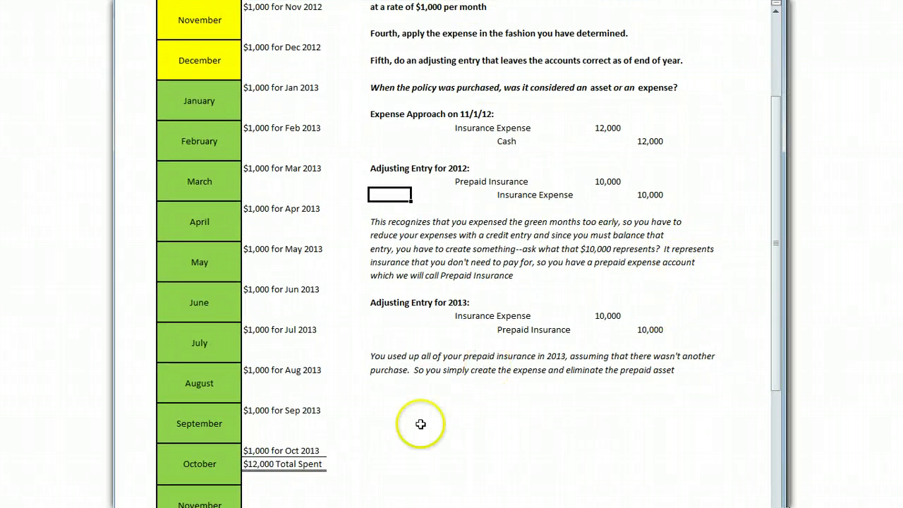
left_click(260, 468)
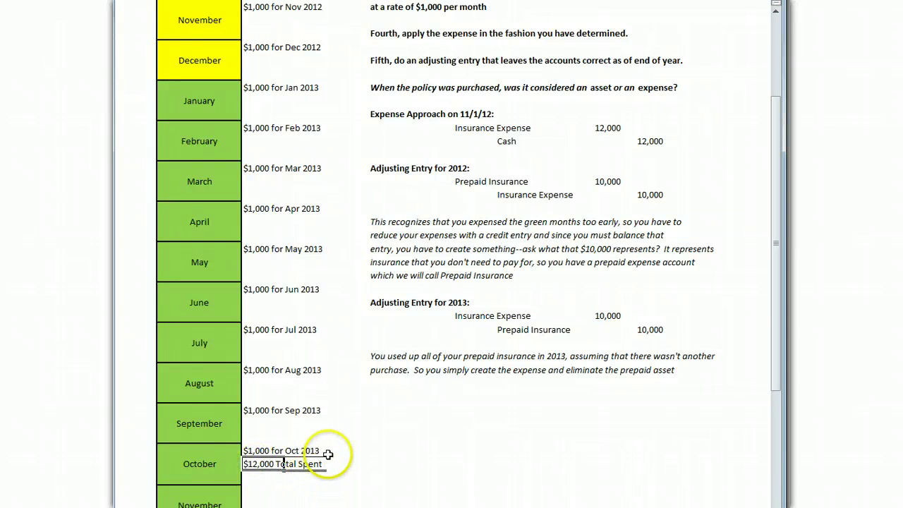
scroll(326, 459, "up", 5)
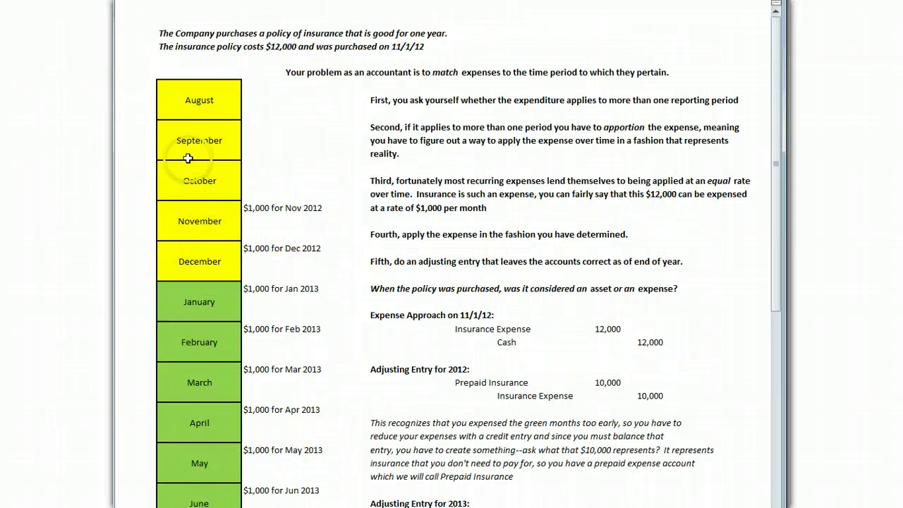
scroll(219, 290, "down", 3)
scroll(220, 289, "down", 3)
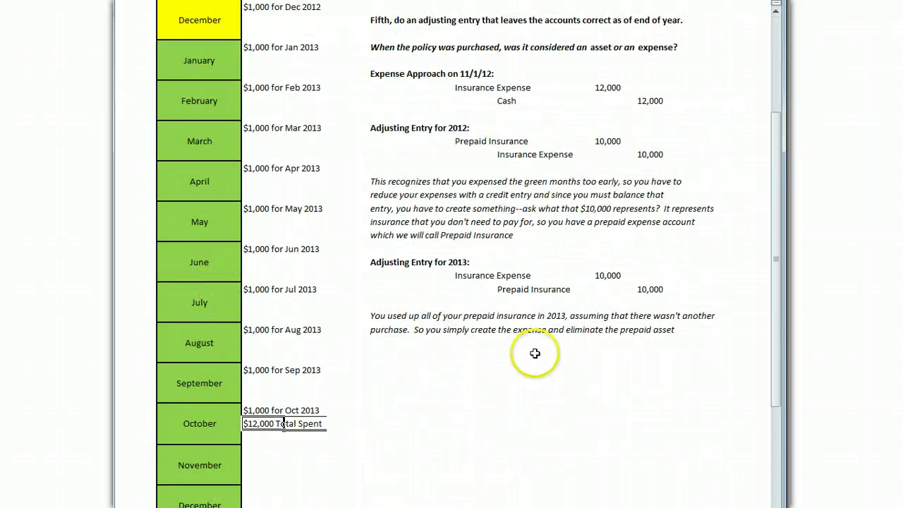
scroll(536, 349, "up", 3)
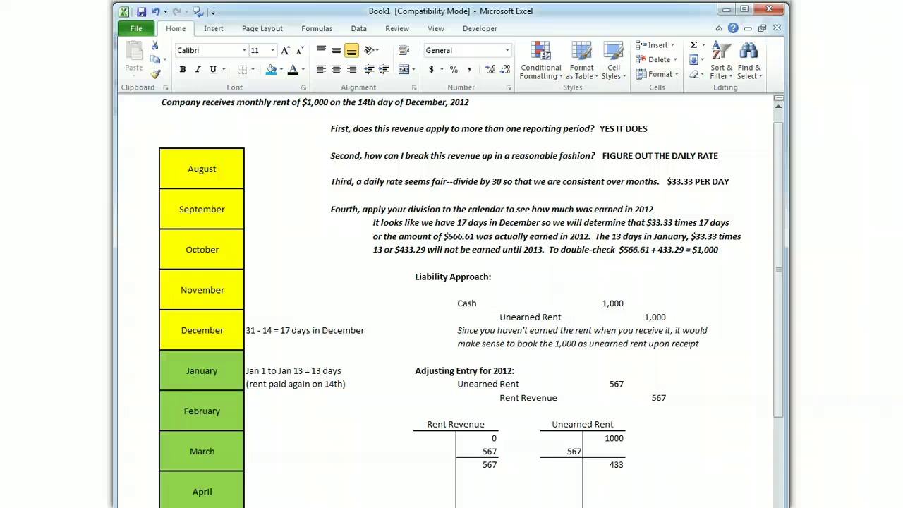
Step: Move to the unearned rent Liability Approach example with Rent Revenue 567 and Unearned Rent 433 T-accounts
left_click(483, 103)
left_click(517, 318)
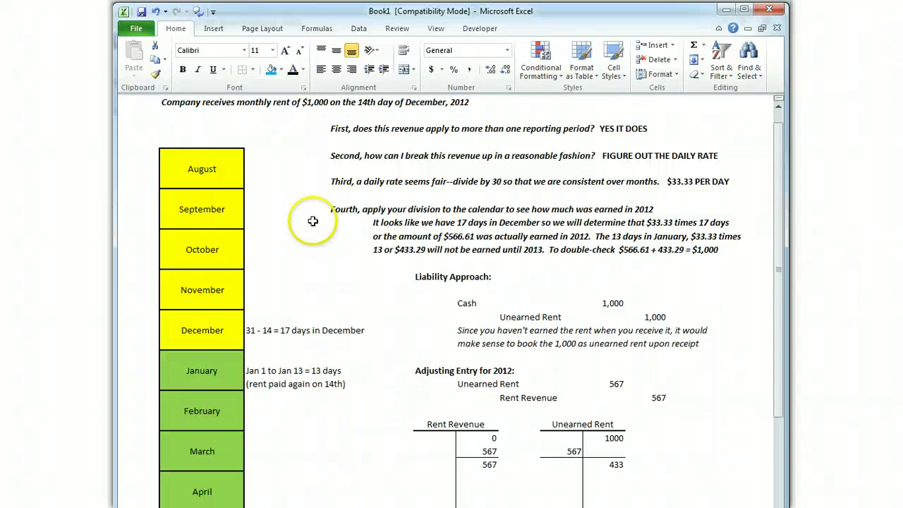
left_click(259, 333)
left_click(300, 331)
left_click(275, 359)
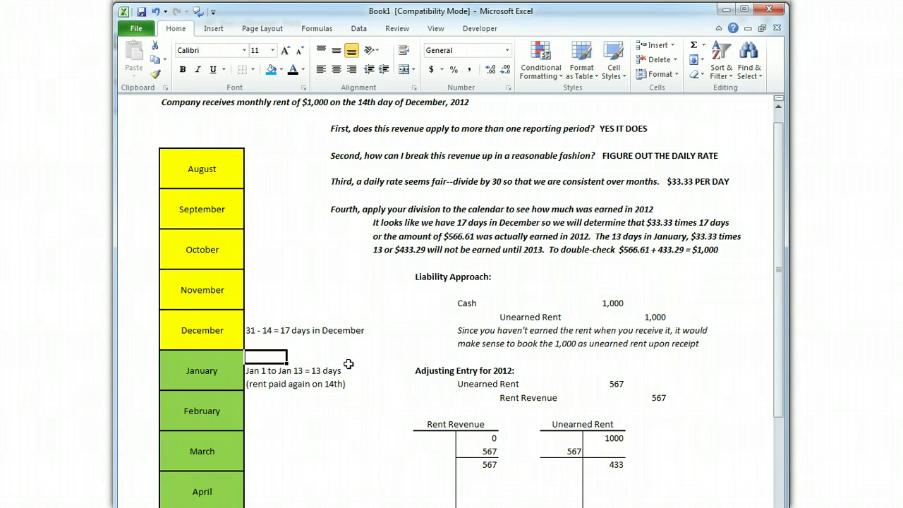
left_click(445, 237)
left_click_drag(434, 263, 475, 263)
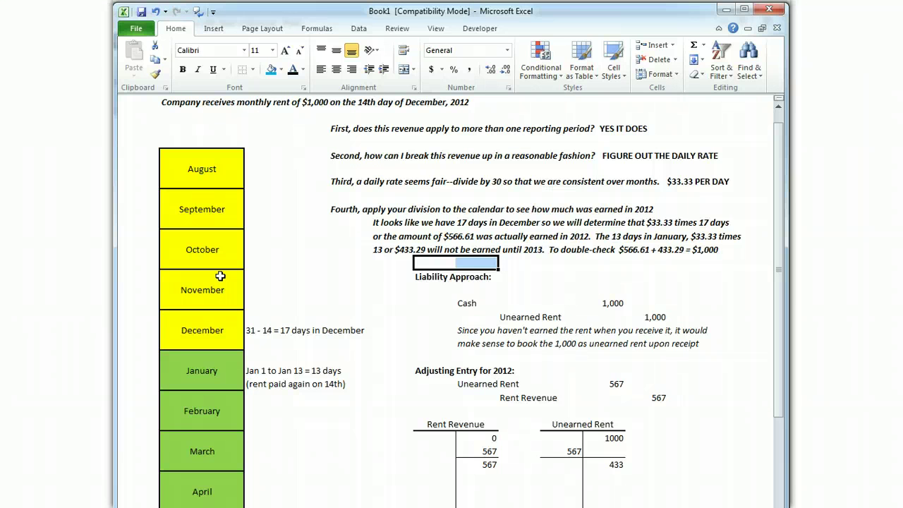
key("Down")
key("Down")
key("Down")
key("Down")
key("Down")
key("Up")
key("Right")
key("Left")
key("Left")
key("Left")
key("Right")
key("Right")
key("Right")
key("Right")
key("Down")
key("Down")
key("Down")
key("Down")
key("Down")
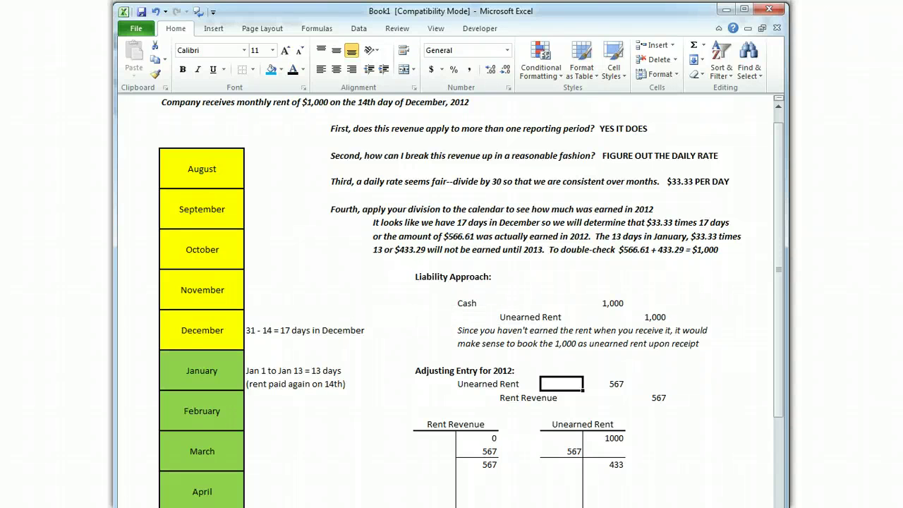
key("Up")
key("Up")
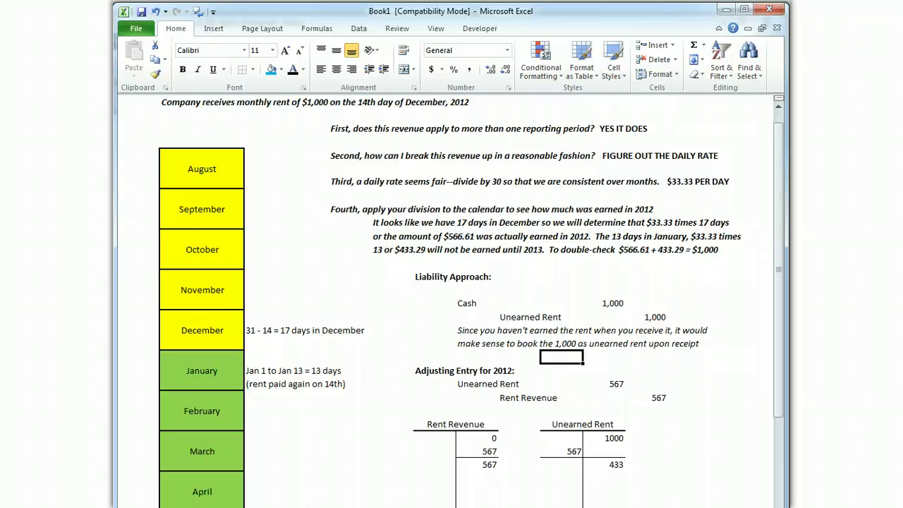
key("Down")
key("Down")
key("Down")
key("Down")
key("Down")
key("Down")
left_click(582, 425)
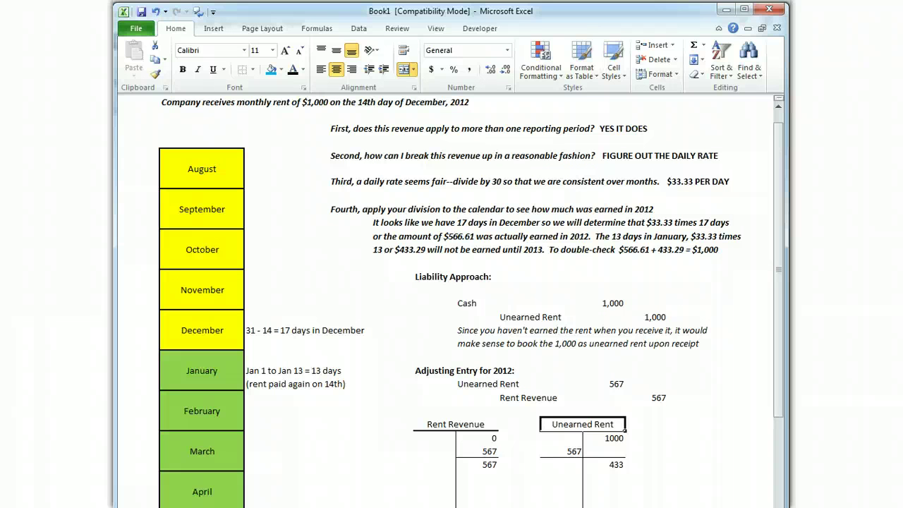
left_click(604, 465)
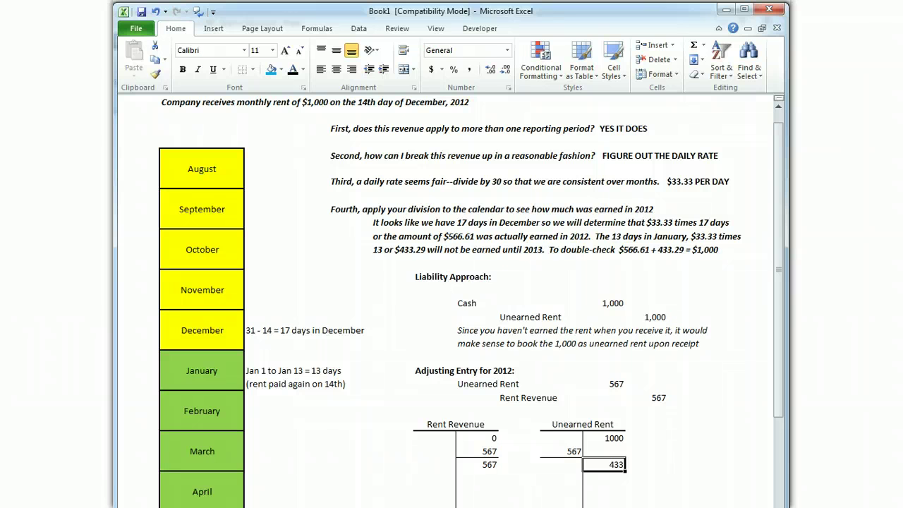
key("Left")
key("Up")
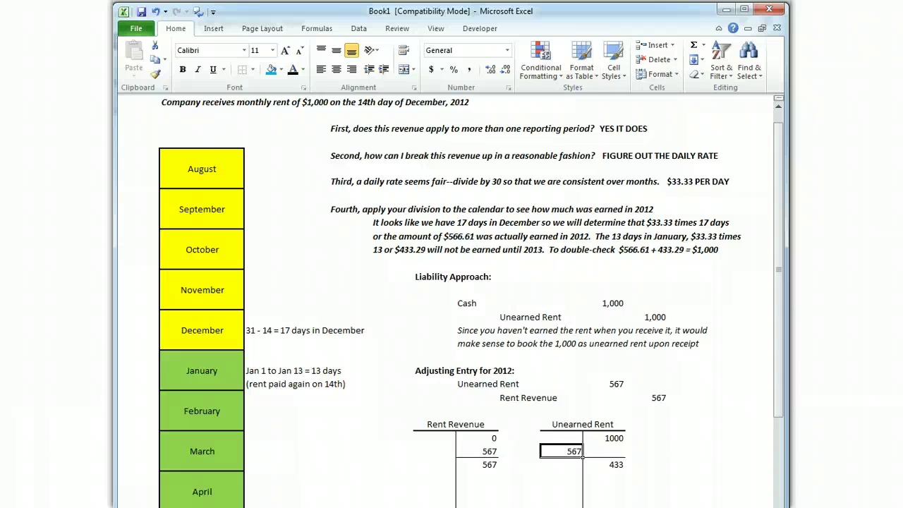
key("Left")
key("Left")
key("Up")
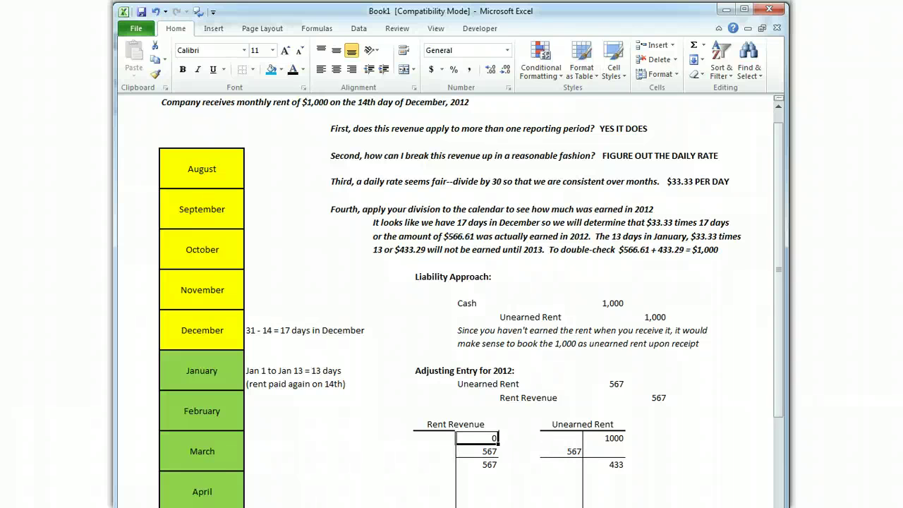
key("Down")
key("Down")
key("Down")
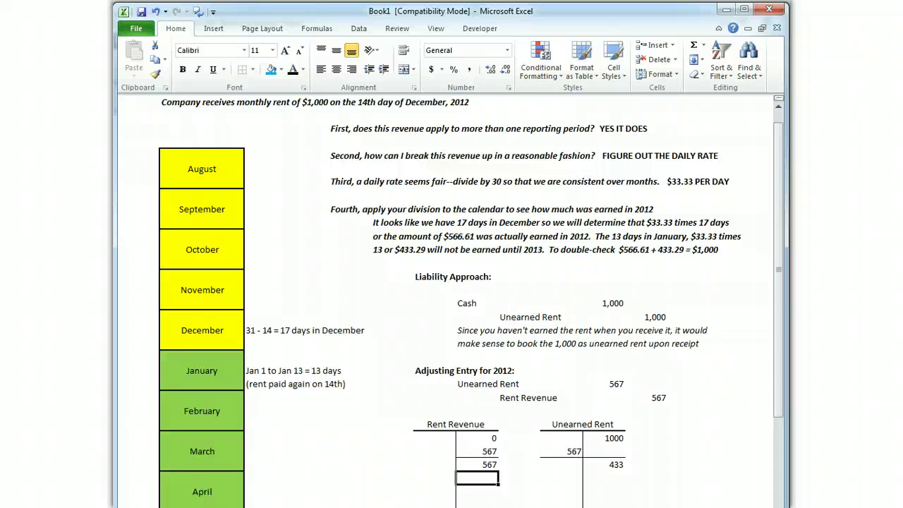
key("Up")
key("Right")
key("Right")
key("Right")
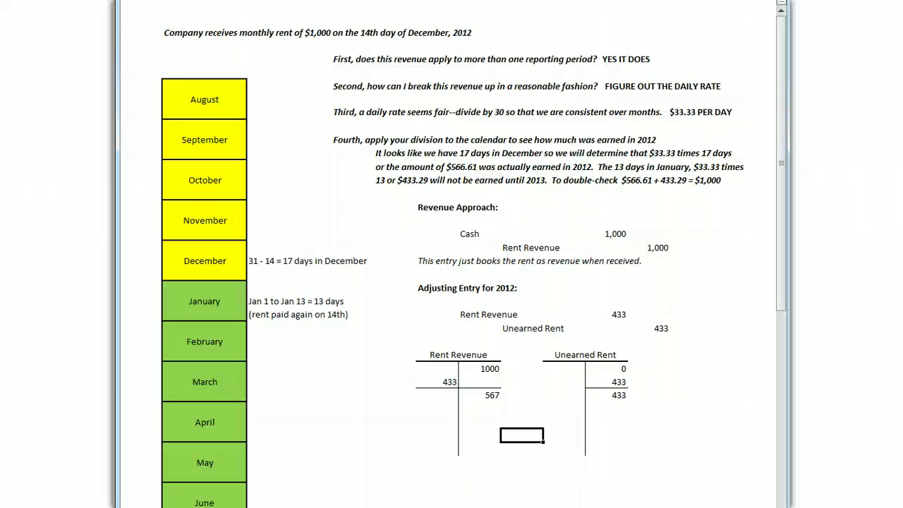
Step: Trace the Rent Revenue 1000 credit, 433 debit and 567 balance, plus the 433 Unearned Rent entries
left_click(485, 368)
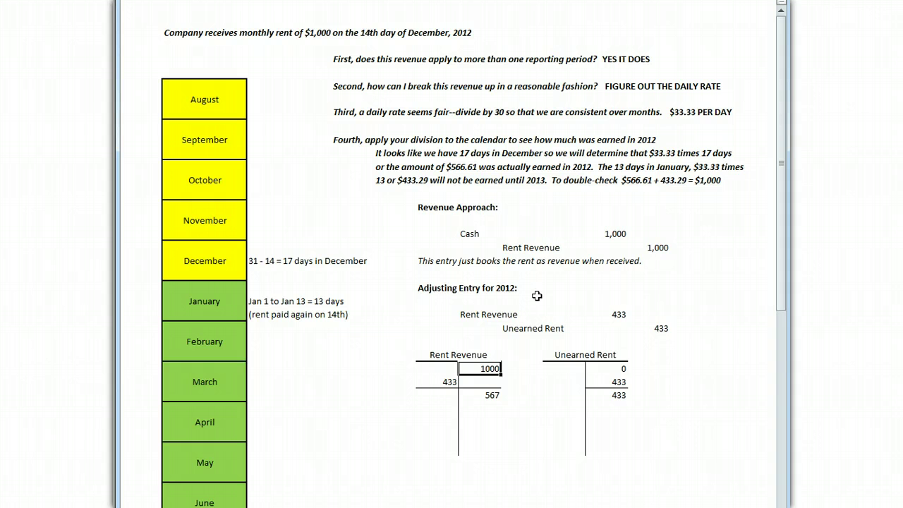
left_click(483, 395)
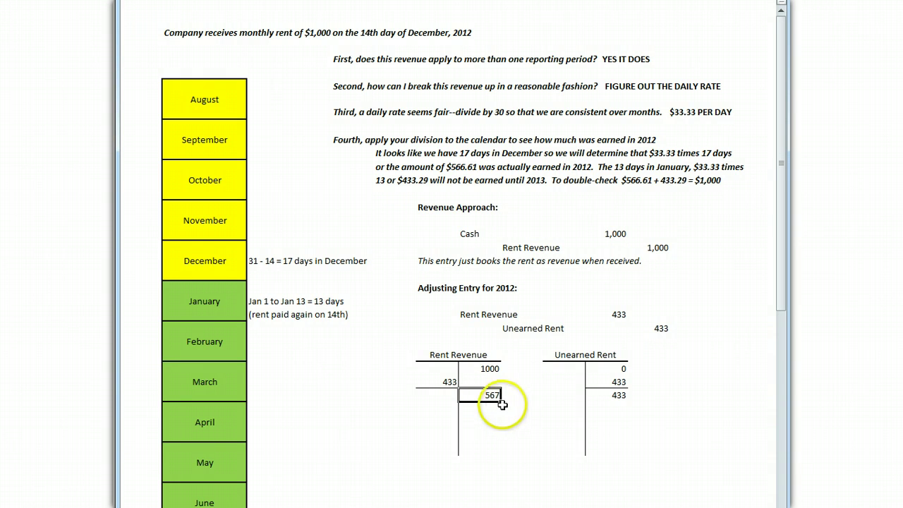
left_click(493, 369)
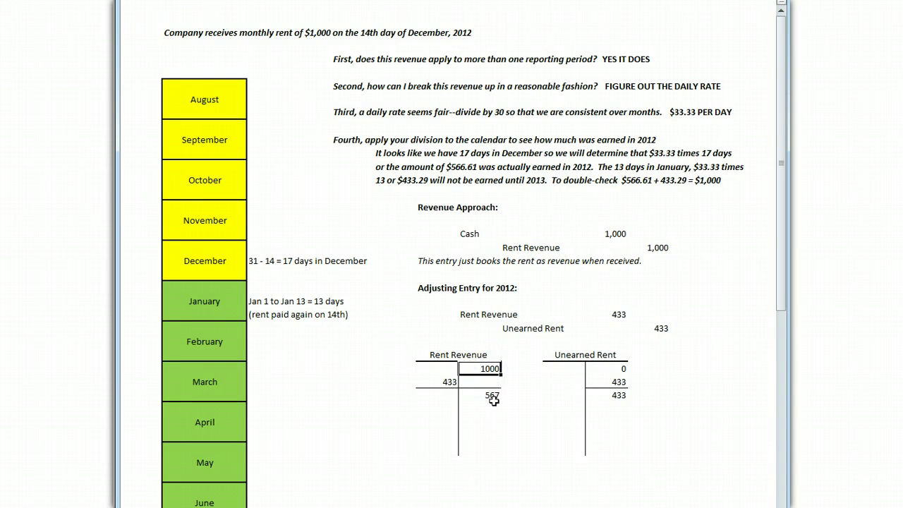
left_click(493, 395)
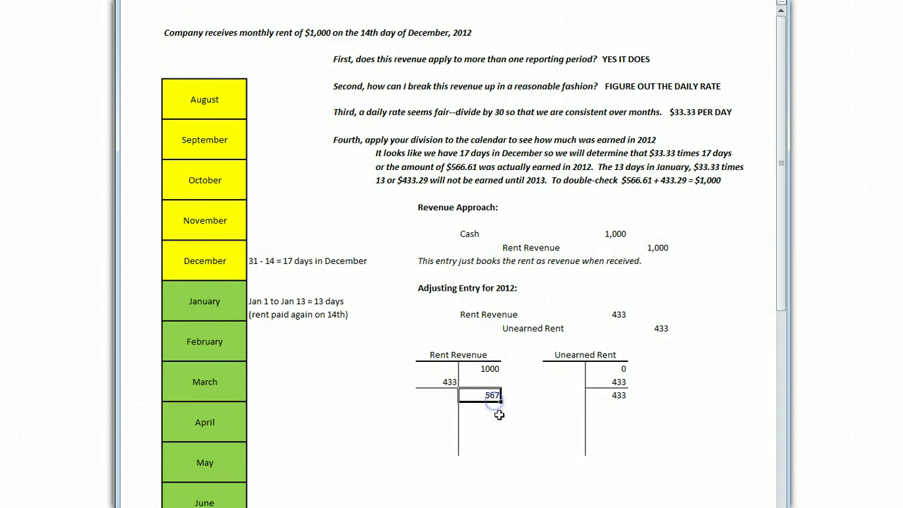
left_click(448, 383)
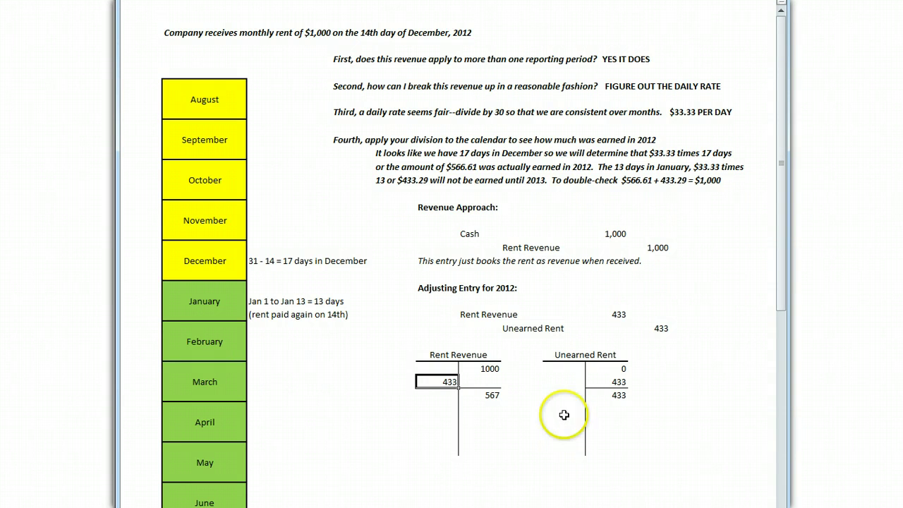
left_click(487, 370)
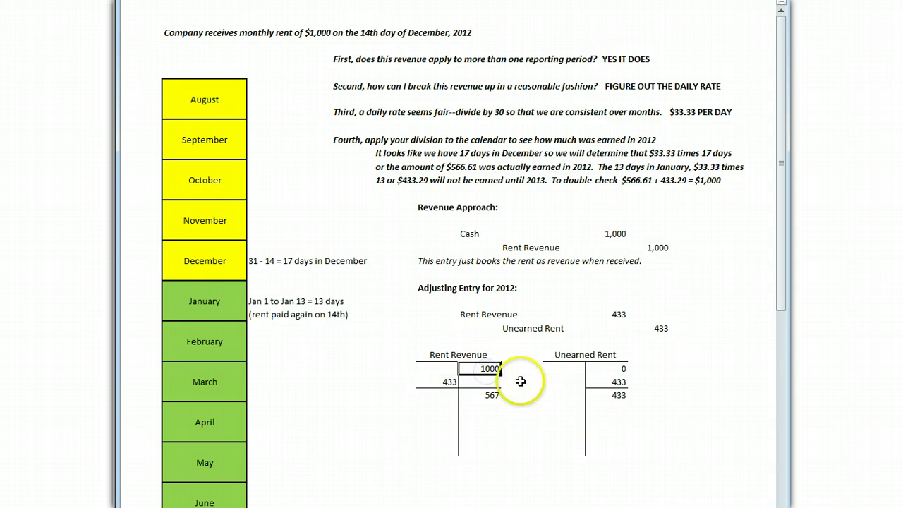
left_click(498, 395)
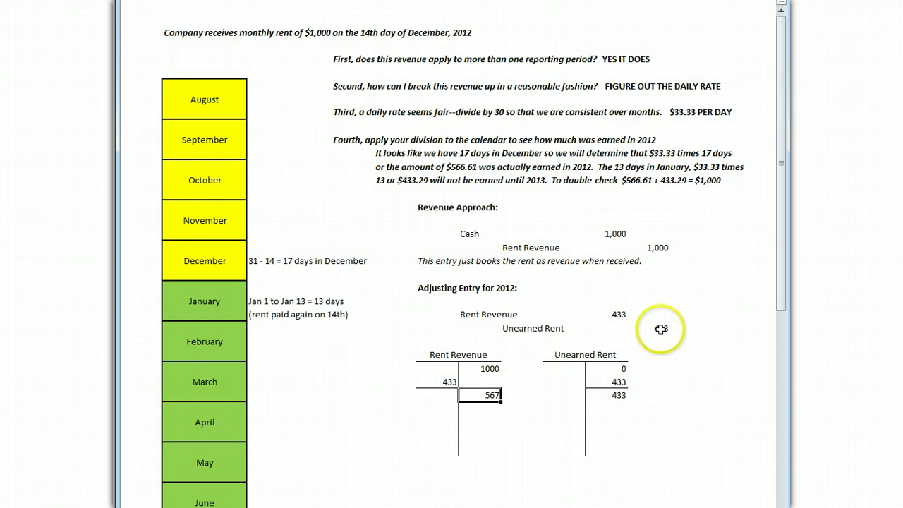
left_click(446, 384)
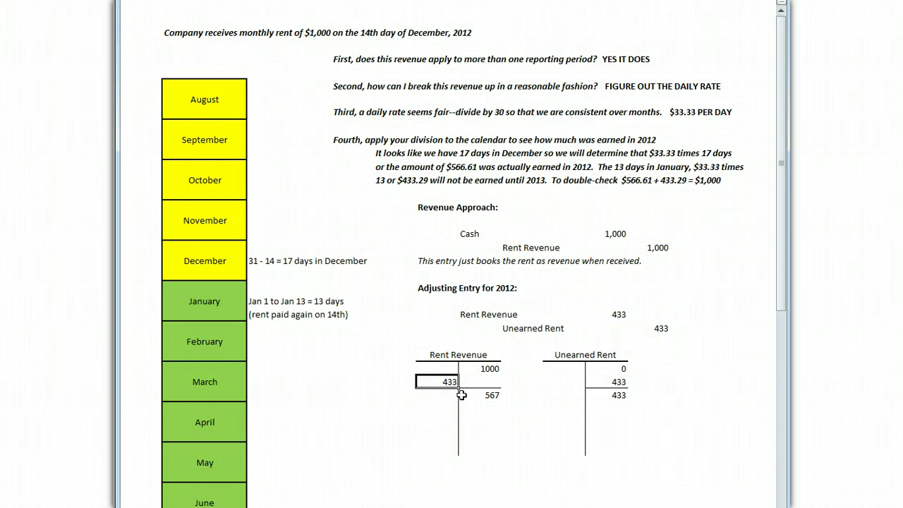
left_click(616, 382)
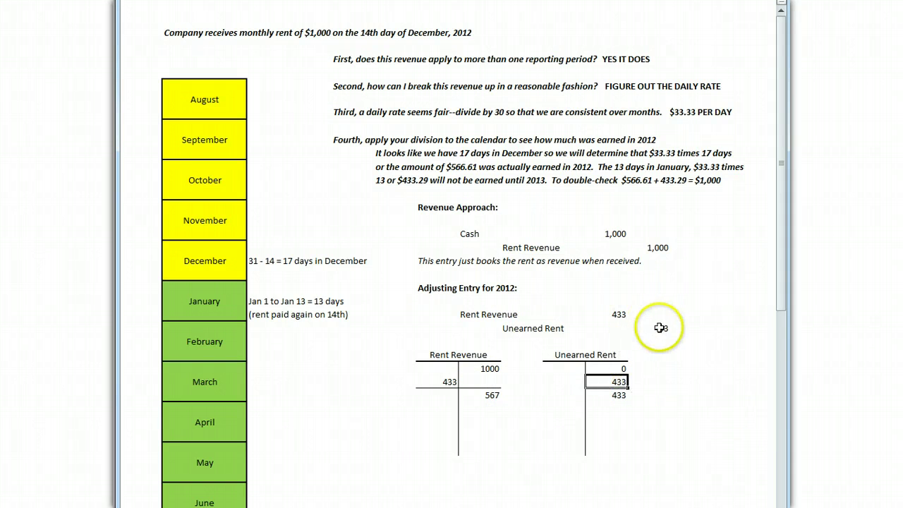
left_click(662, 329)
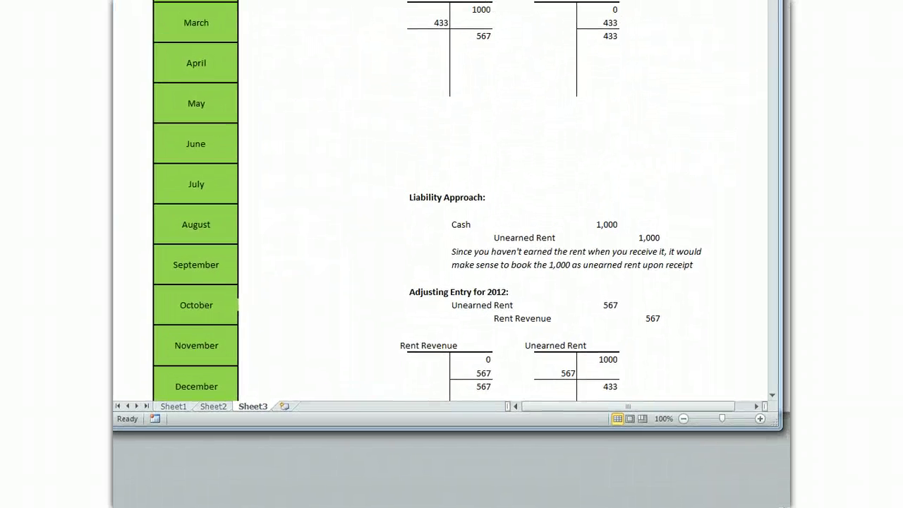
Step: Revisit the 433 adjusting debit and 1000 credit, then select the 567 Rent Revenue balance to bold
scroll(451, 205, "down", 4)
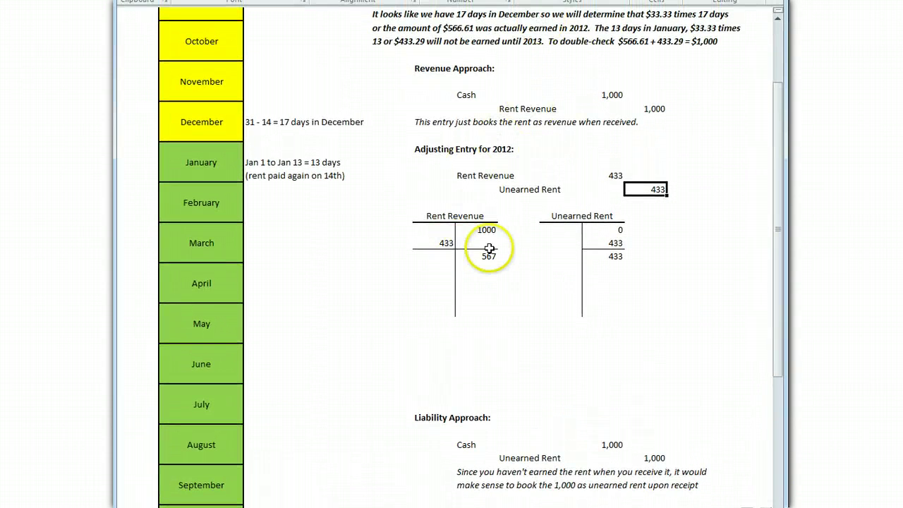
left_click_drag(776, 323, 779, 302)
left_click_drag(718, 314, 716, 316)
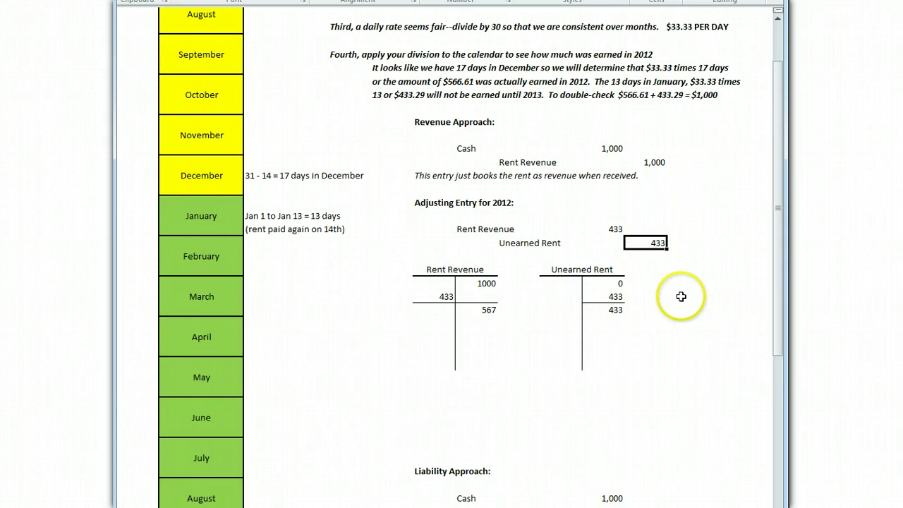
left_click(612, 233)
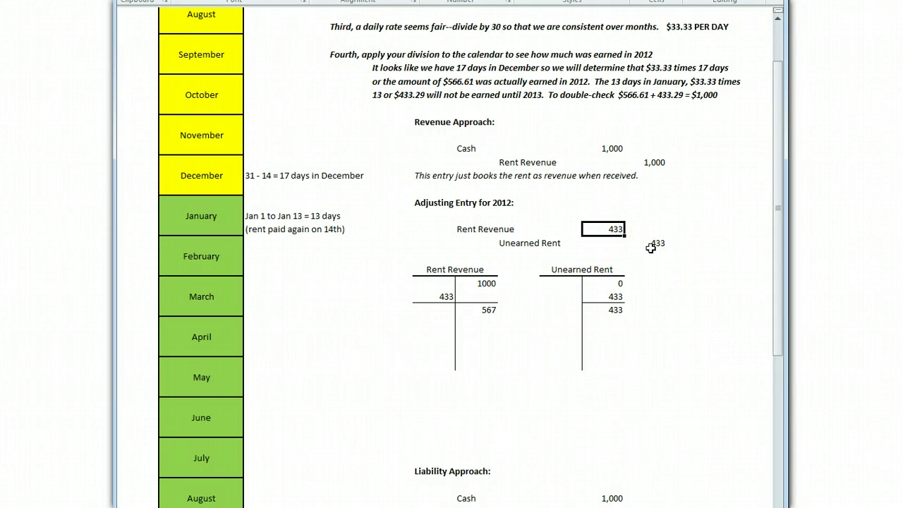
left_click(650, 162)
left_click(609, 230)
left_click(480, 310)
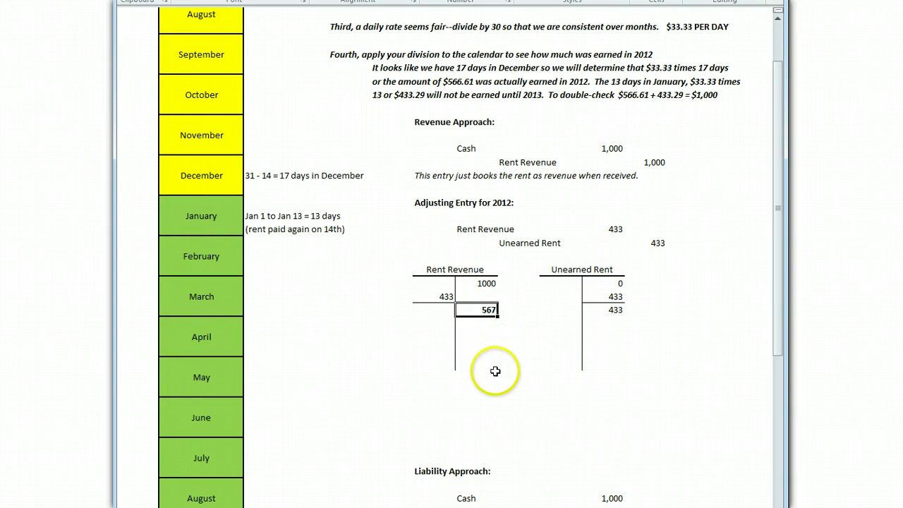
left_click_drag(496, 372, 510, 376)
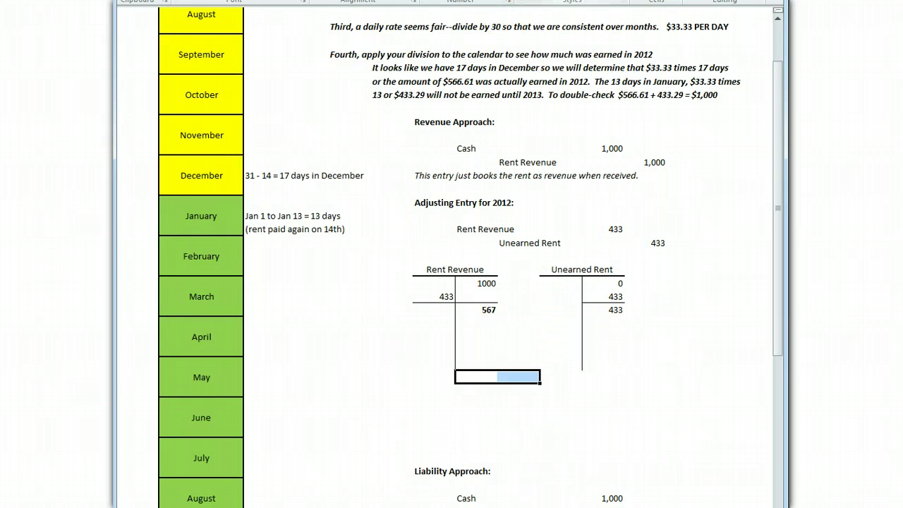
scroll(451, 254, "down", 6)
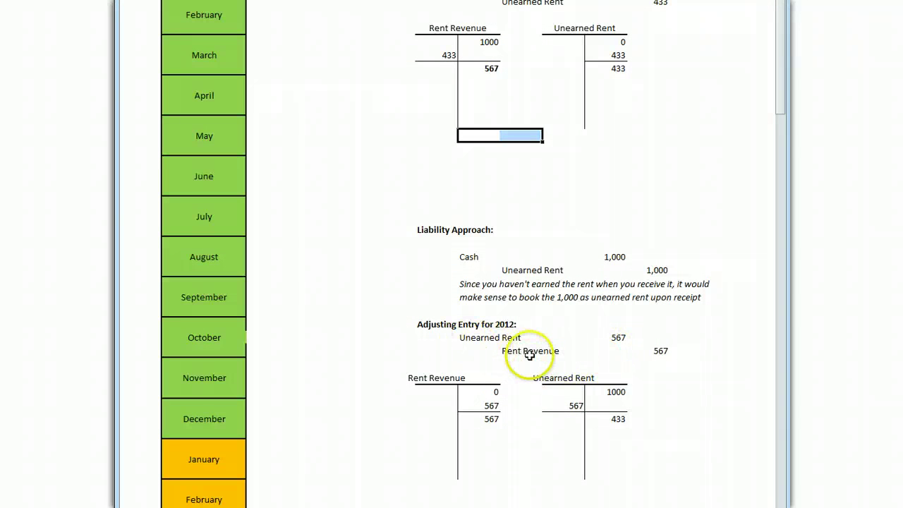
left_click(656, 353)
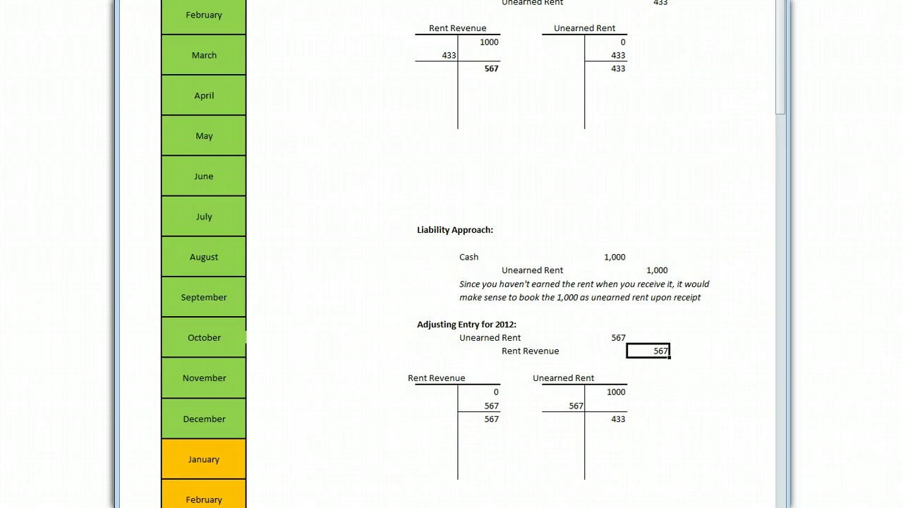
scroll(452, 254, "up", 6)
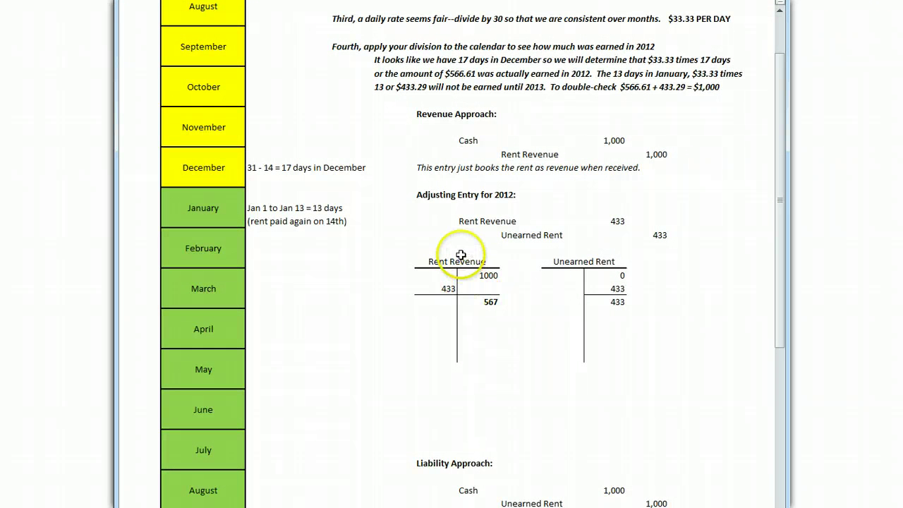
left_click(458, 262)
left_click(489, 303)
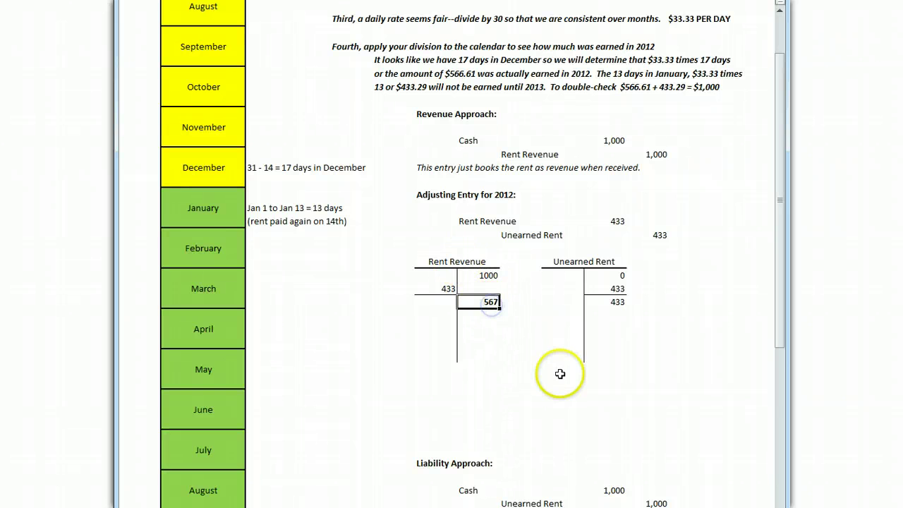
left_click(580, 262)
left_click(615, 302)
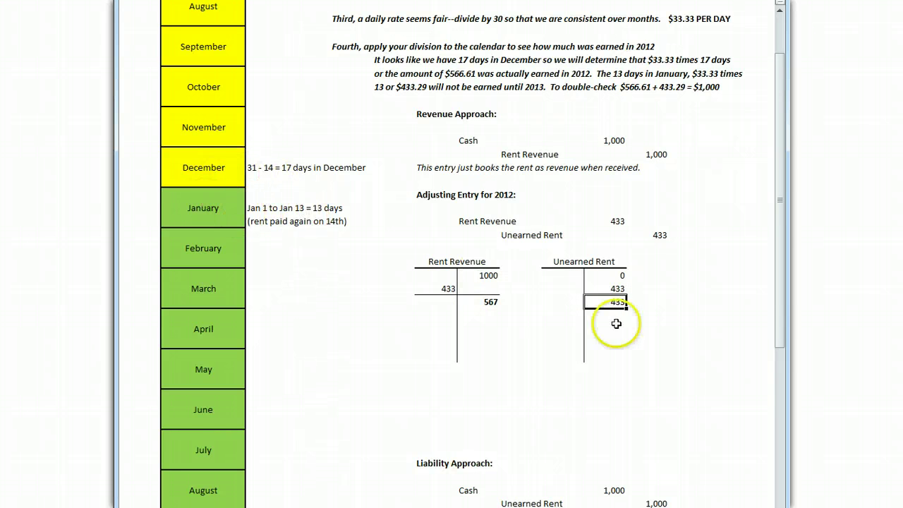
left_click_drag(781, 325, 773, 267)
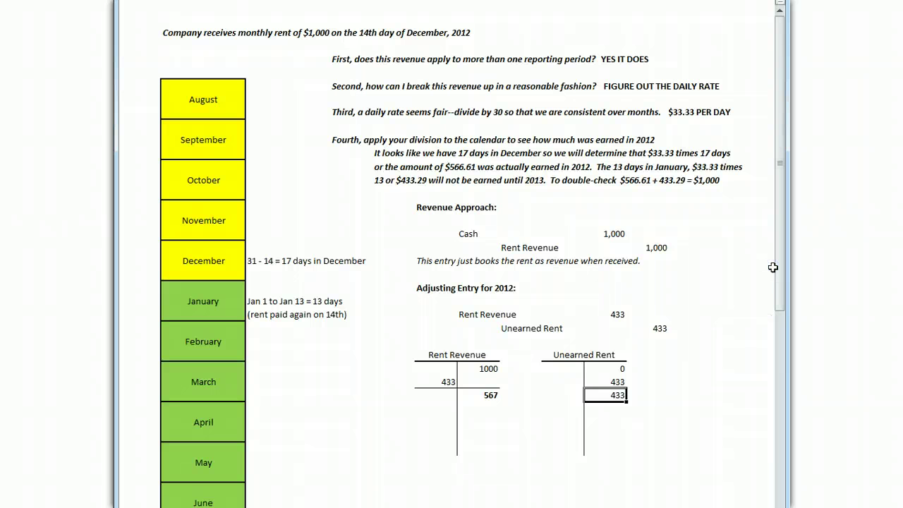